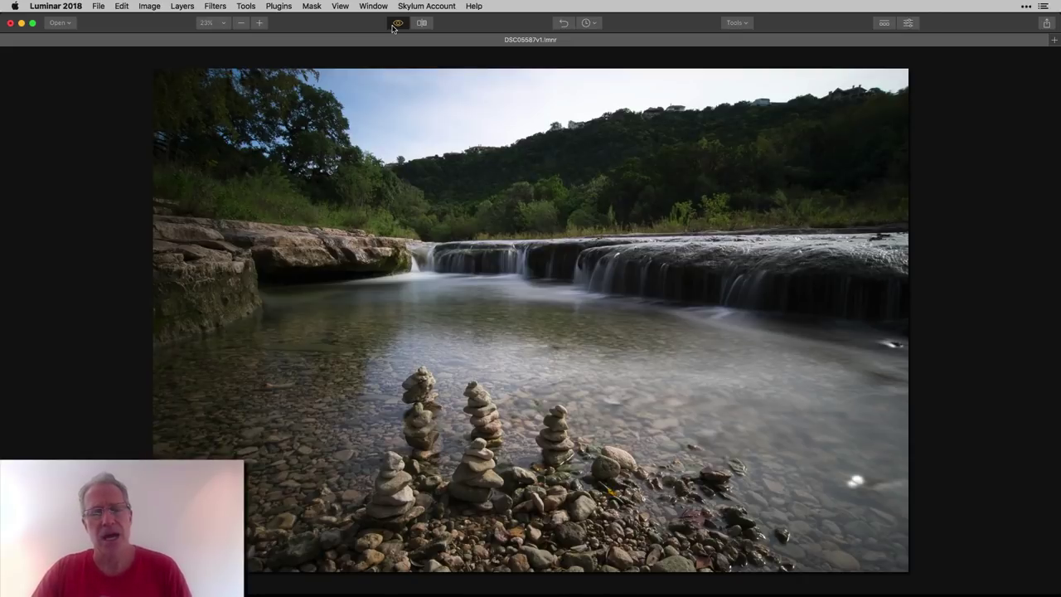
Step: Compare the DSC05587.ARW RAW Develop edit (Highlights -98, Shadows 26) against the unedited original
left_click(393, 27)
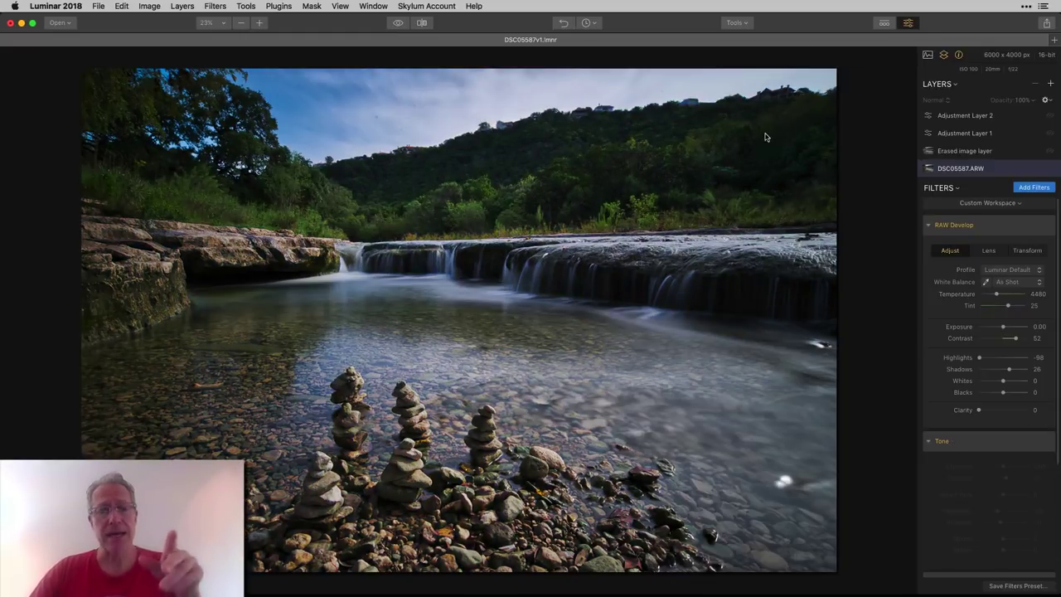
left_click(398, 23)
left_click(398, 23)
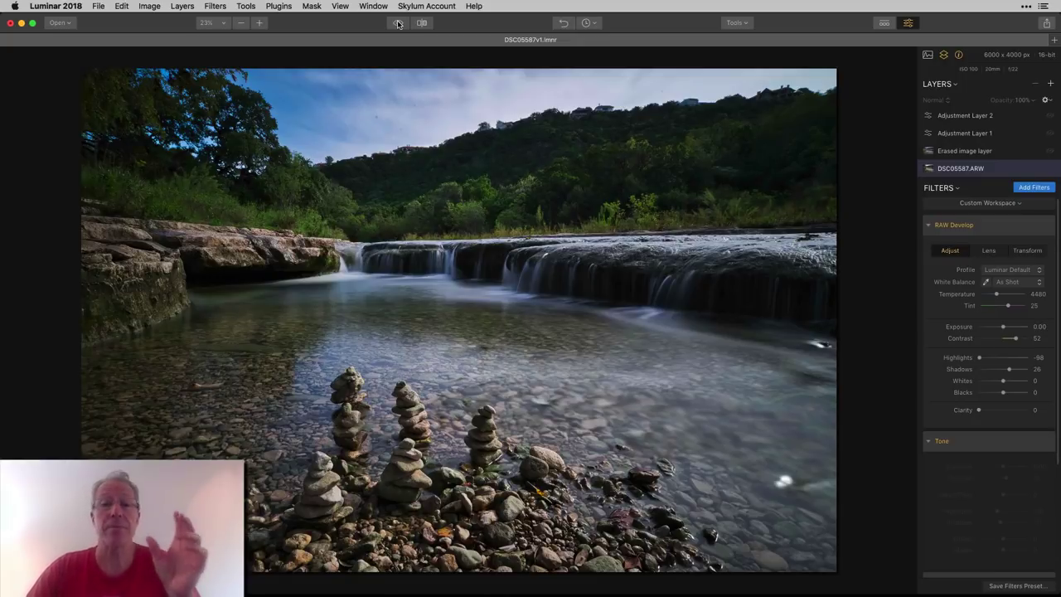
left_click(398, 23)
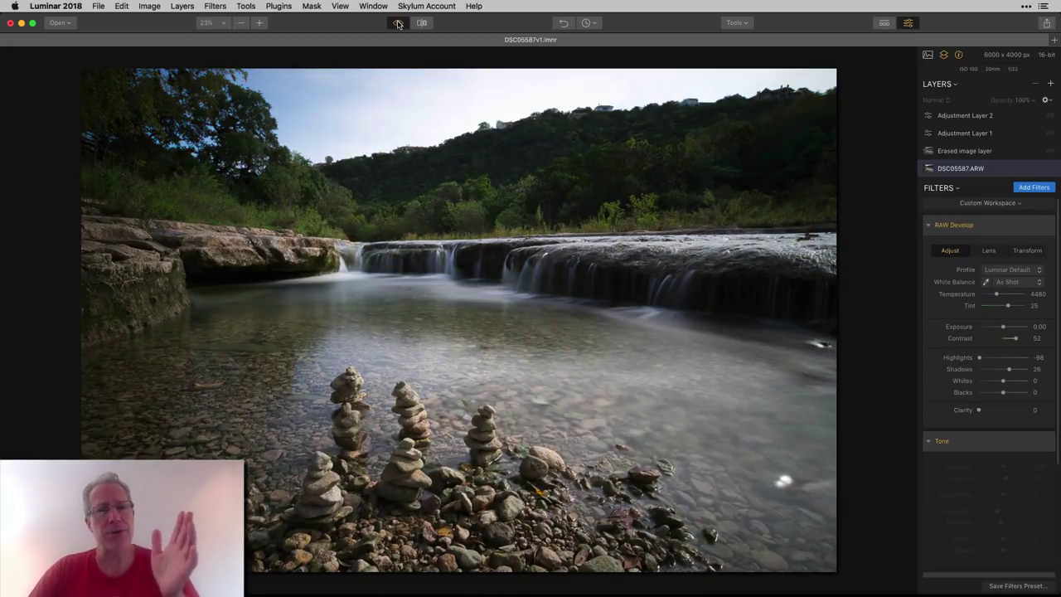
left_click(398, 23)
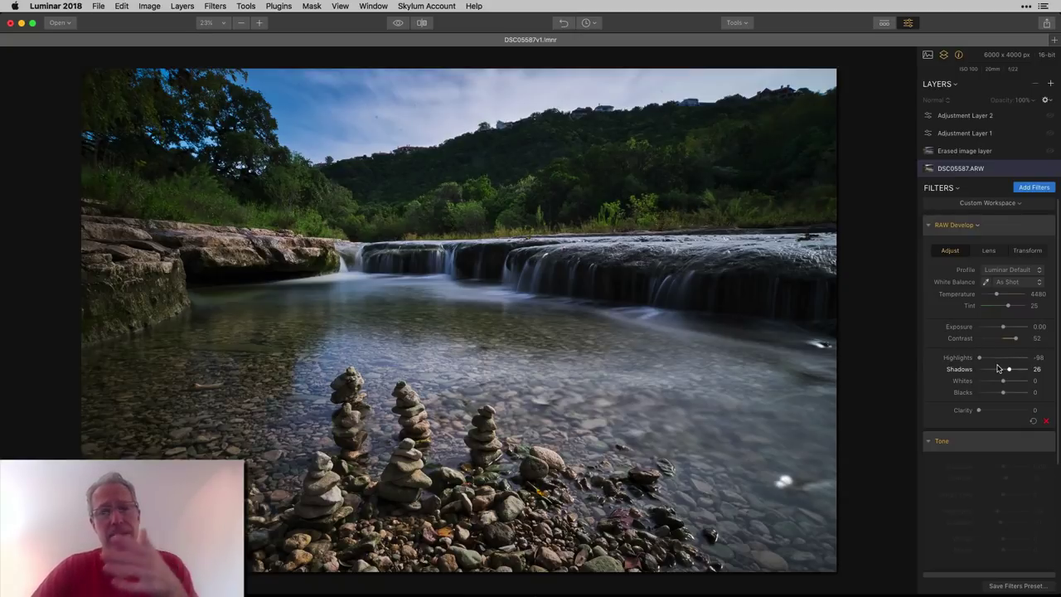
scroll(999, 368, "down", 1)
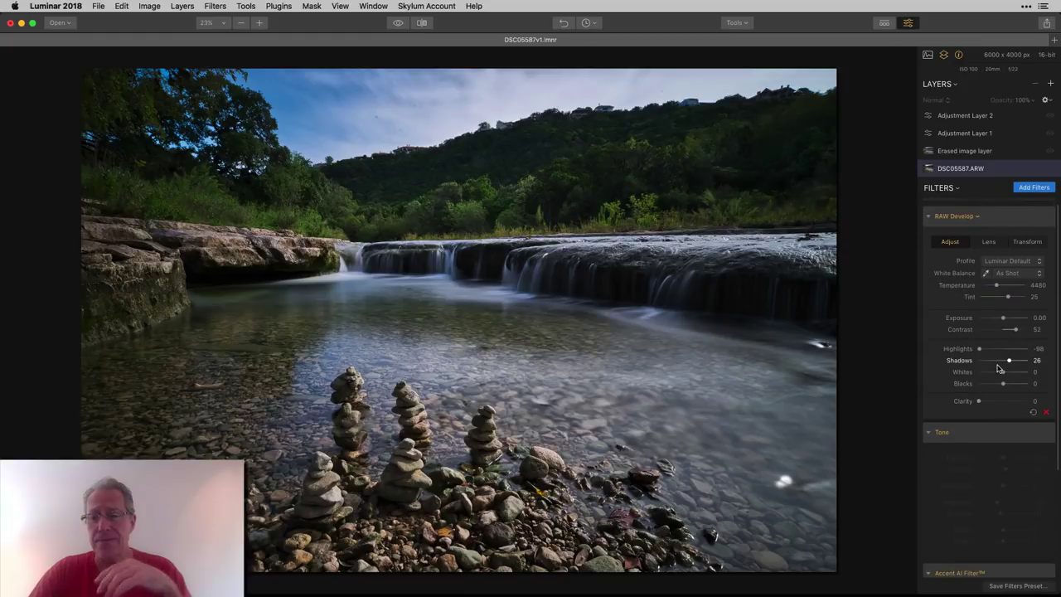
left_click(398, 23)
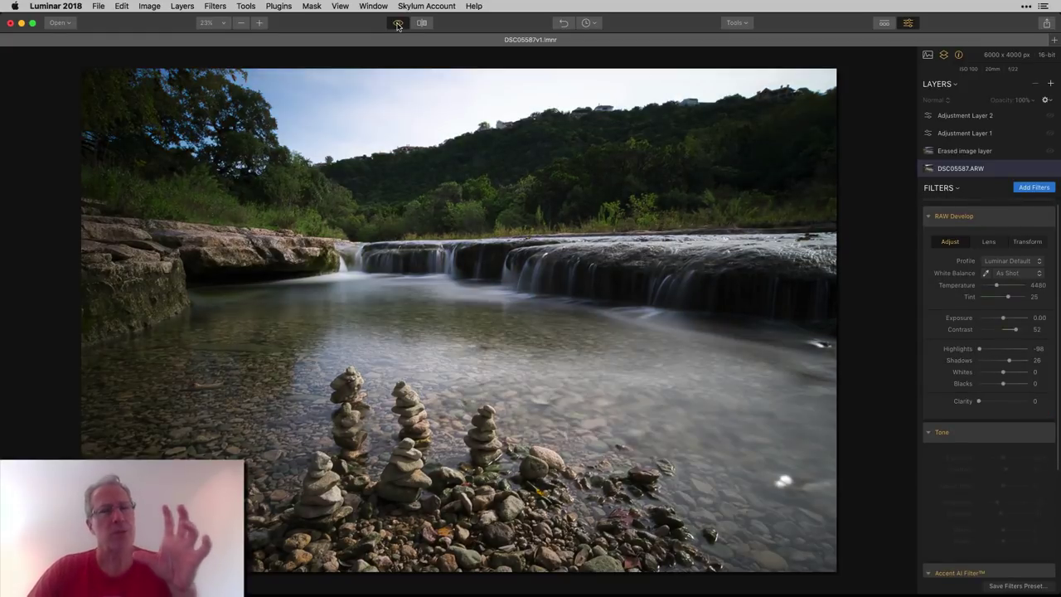
left_click(398, 24)
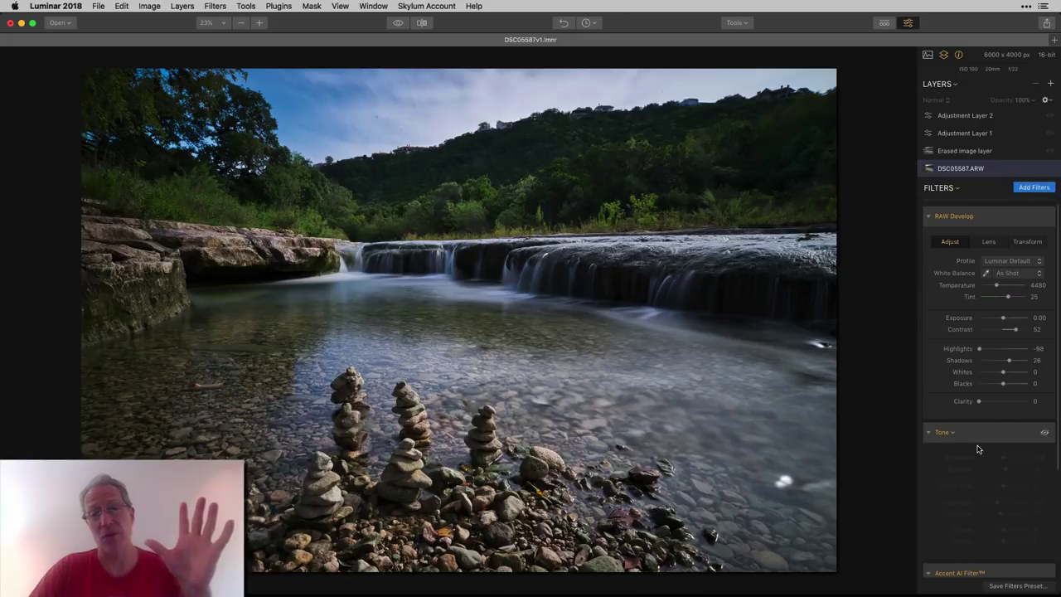
scroll(1016, 478, "down", 1)
scroll(1016, 478, "down", 3)
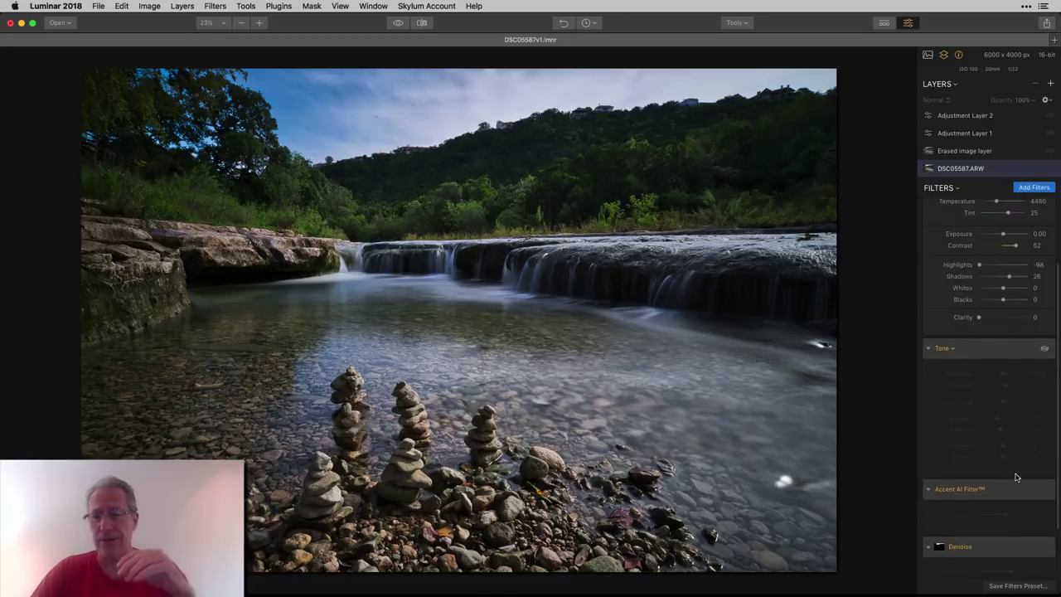
Step: Enable the base layer's Tone filter (Contrast 12, Highlights -25, Shadows -11) and check its effect
left_click(1045, 351)
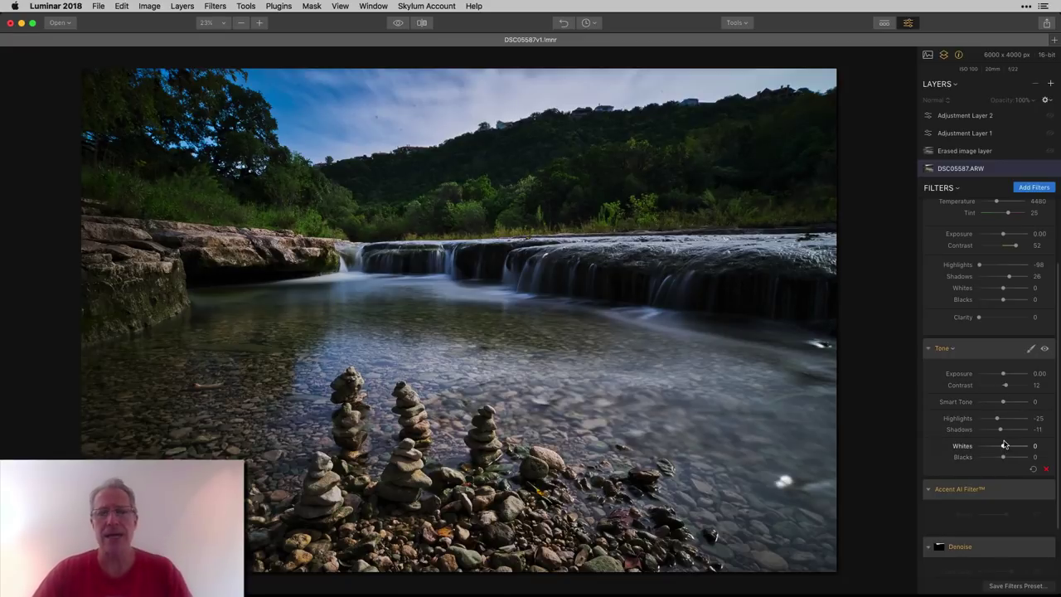
left_click(1045, 350)
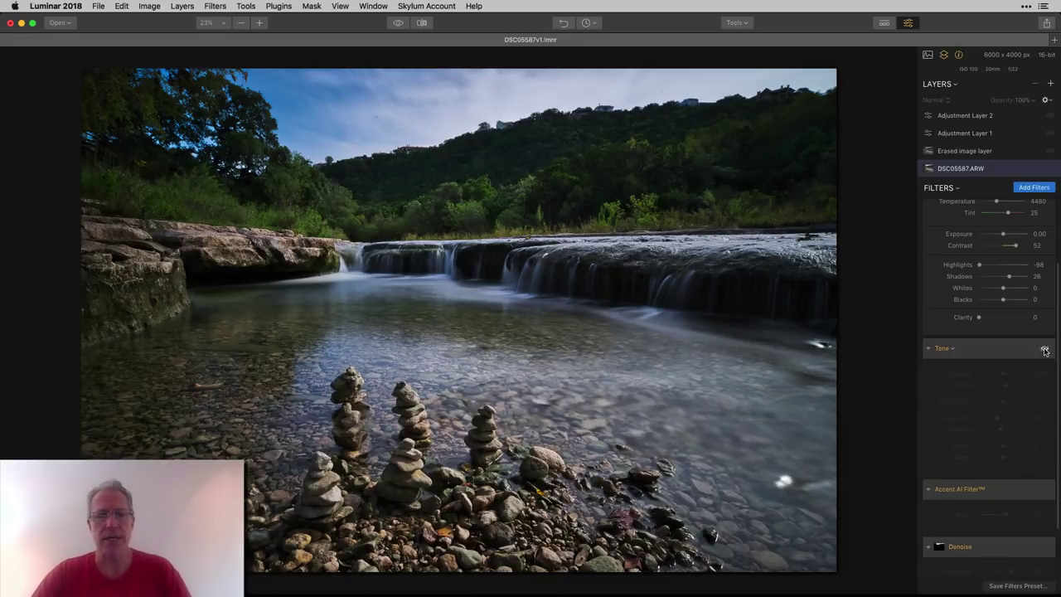
left_click(1045, 350)
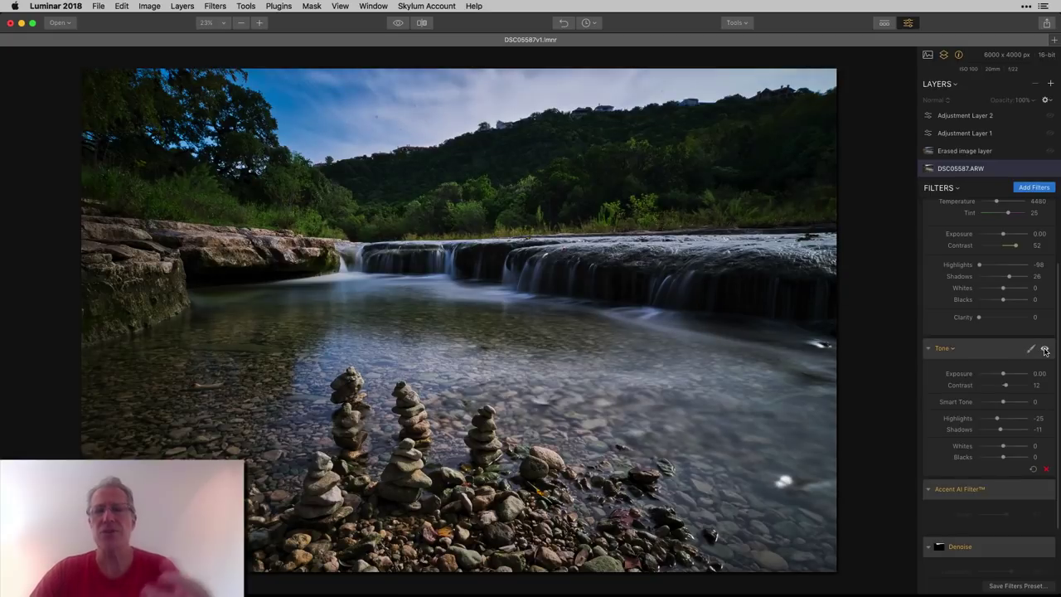
Step: Enable the Accent AI filter at Boost 57, comparing the photo with and without it
scroll(1043, 348, "down", 2)
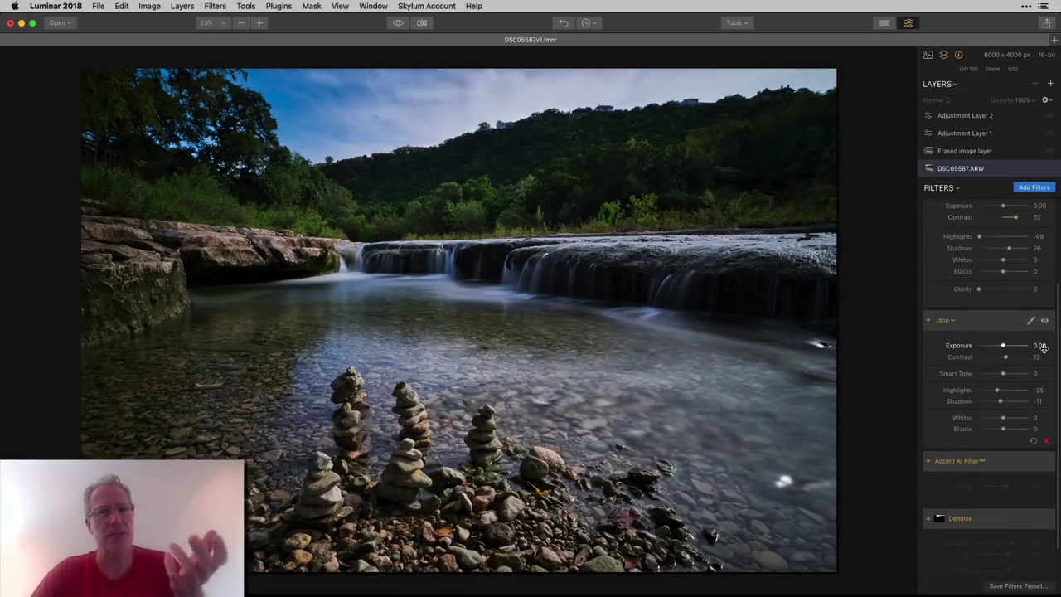
scroll(1044, 414, "down", 2)
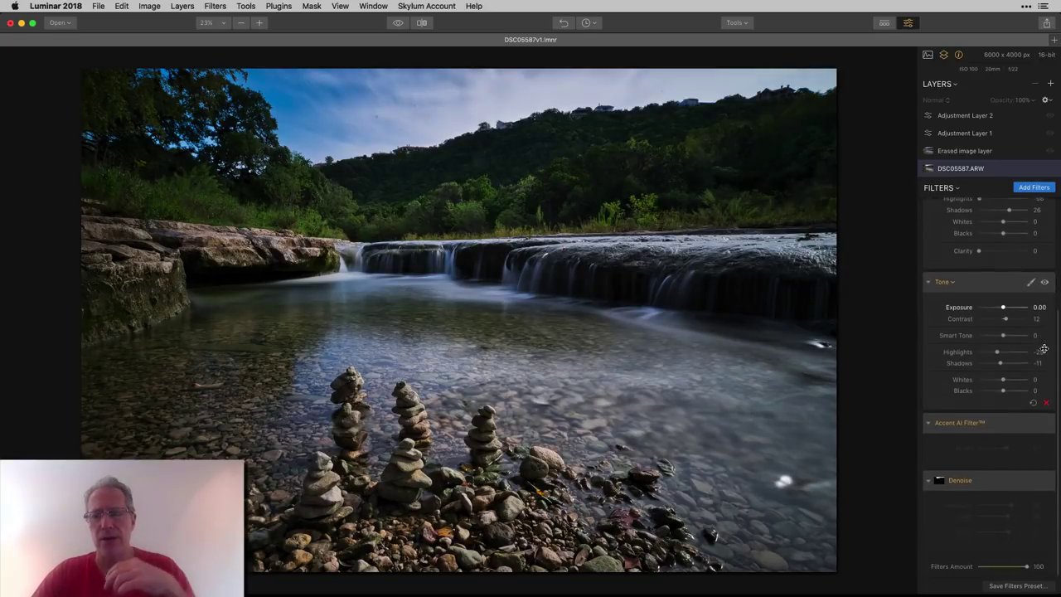
left_click(1044, 424)
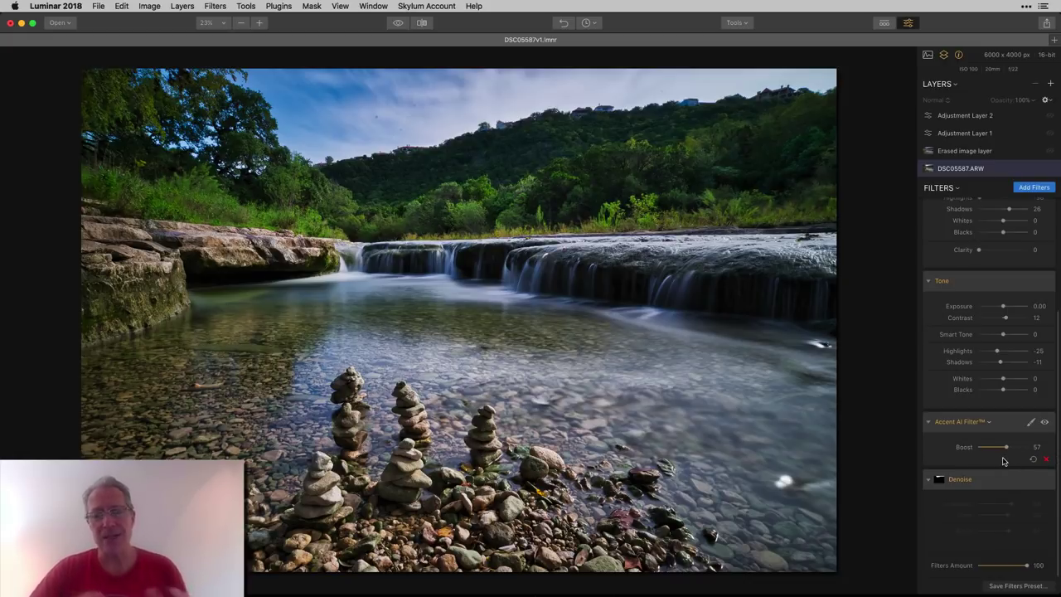
left_click(1045, 423)
left_click(1045, 424)
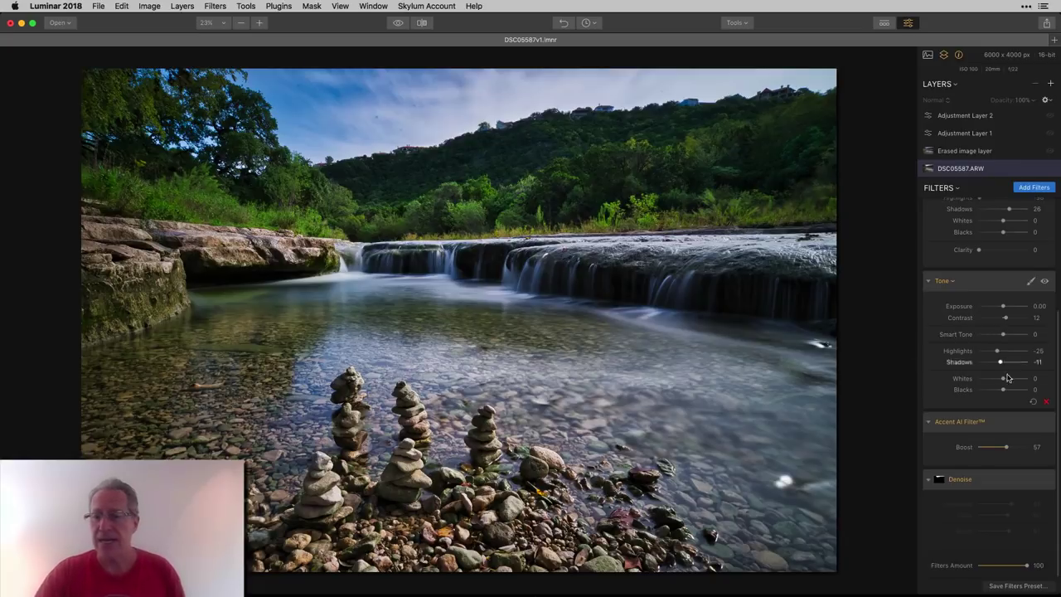
left_click(1044, 423)
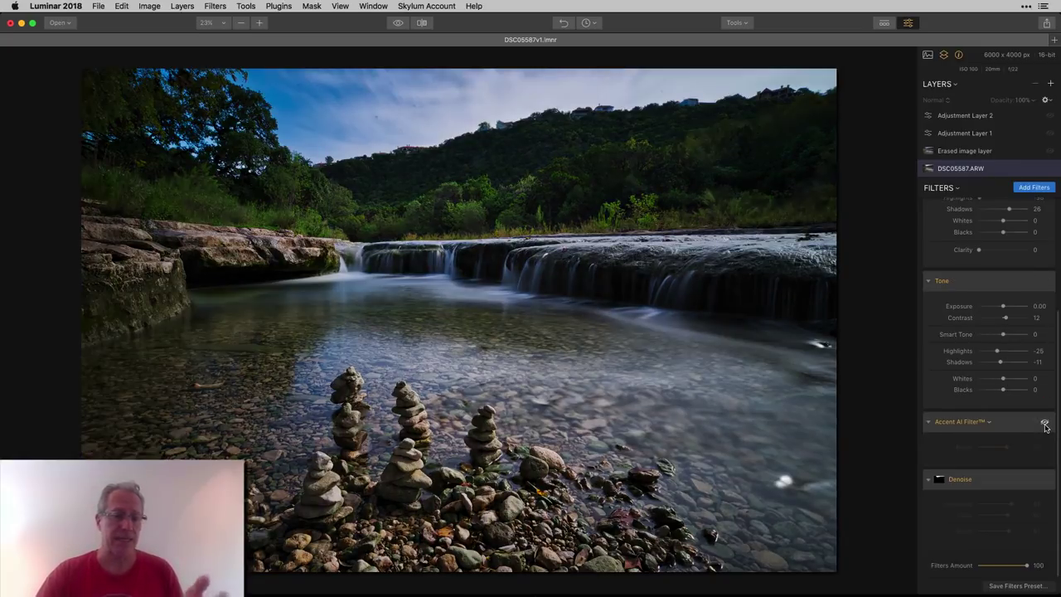
left_click(1044, 424)
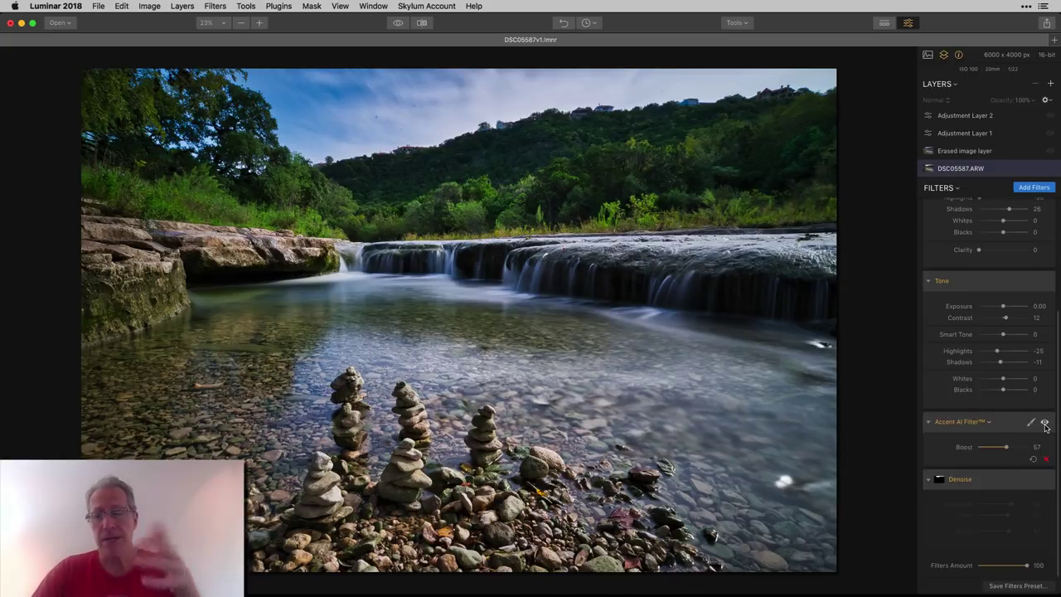
left_click(1044, 481)
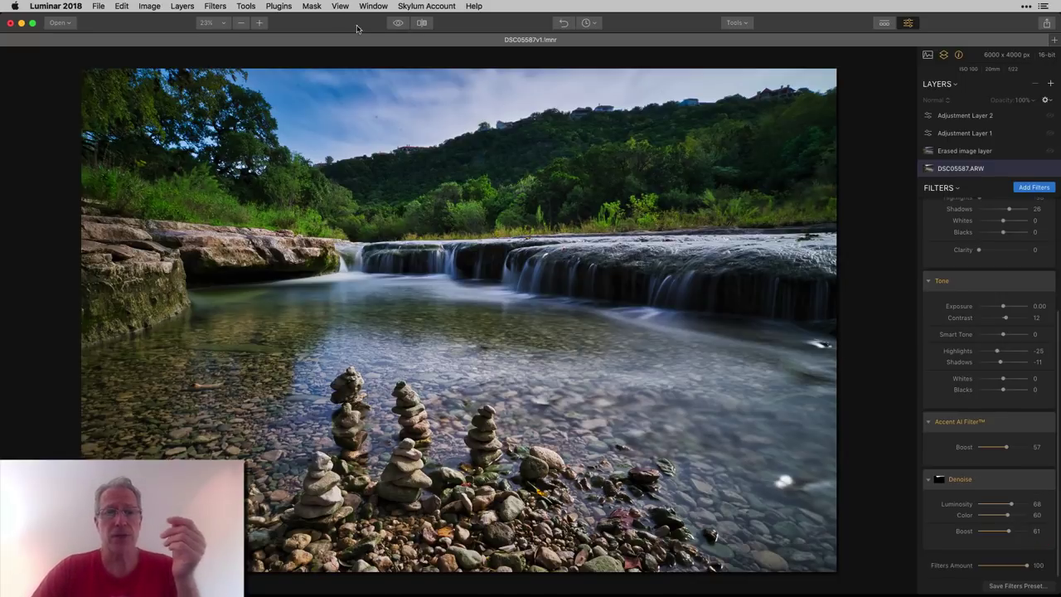
left_click(397, 24)
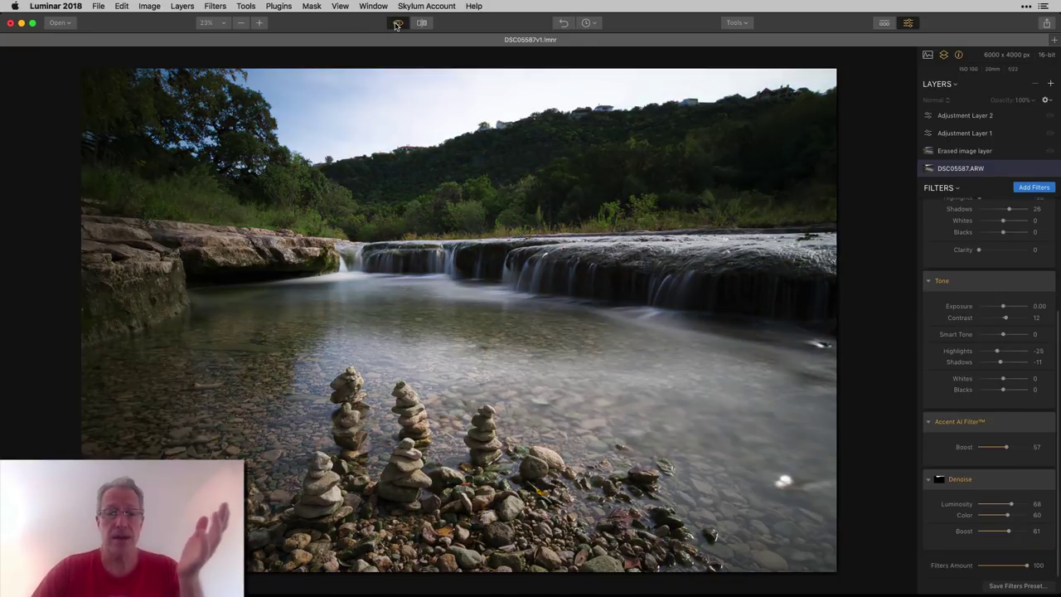
left_click(397, 23)
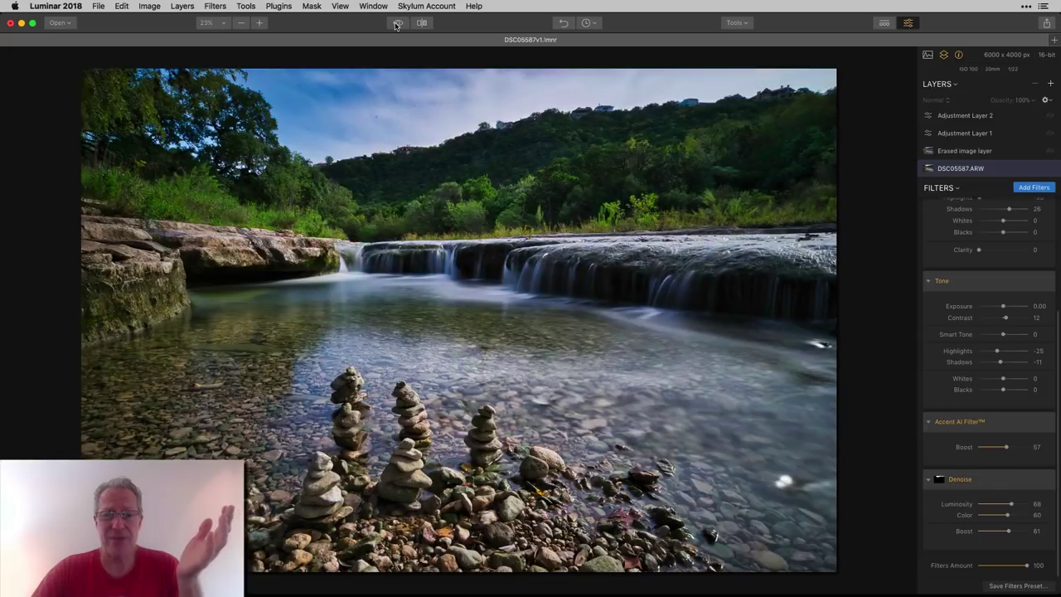
left_click(397, 23)
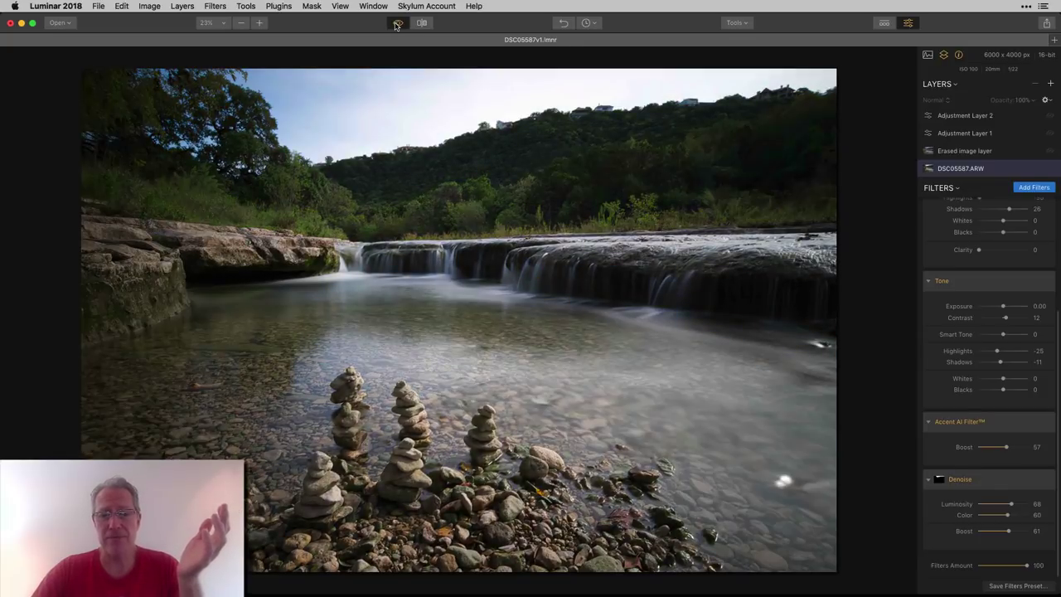
left_click(398, 23)
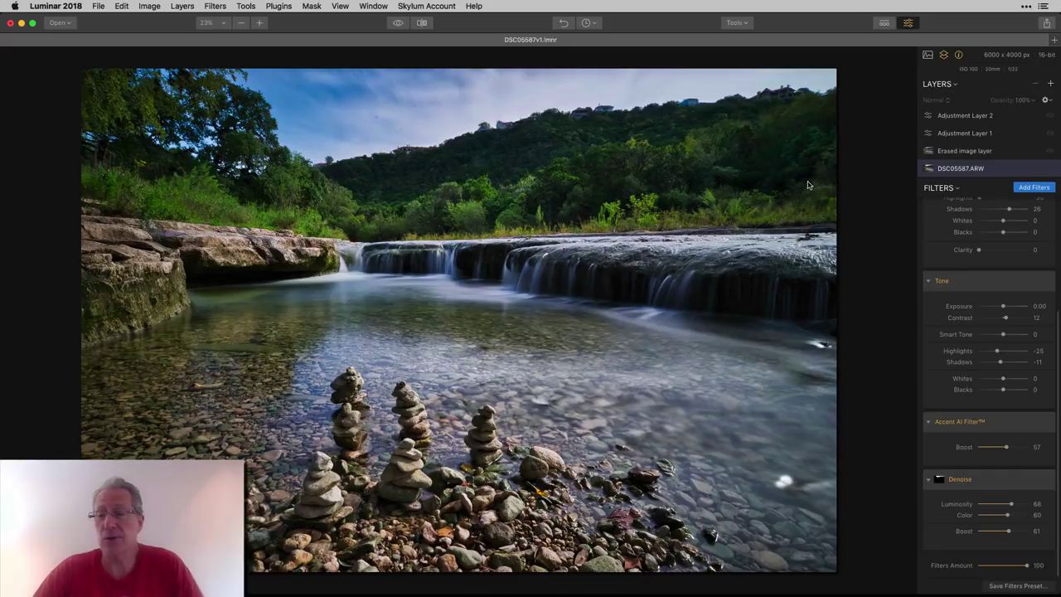
Step: Select the Erased image layer and toggle its visibility to compare the retouching
left_click(980, 157)
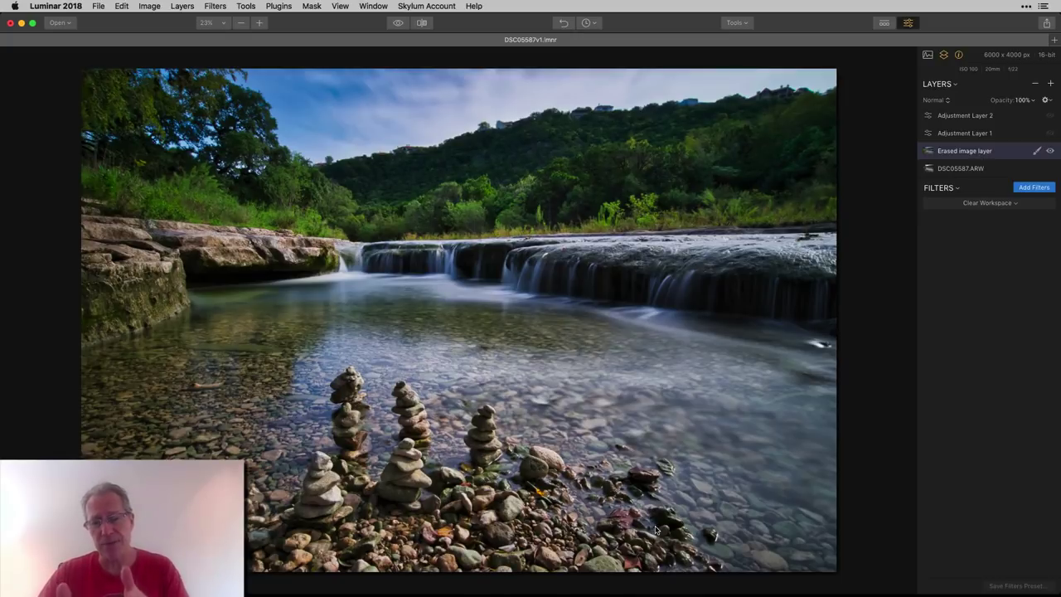
left_click(1050, 152)
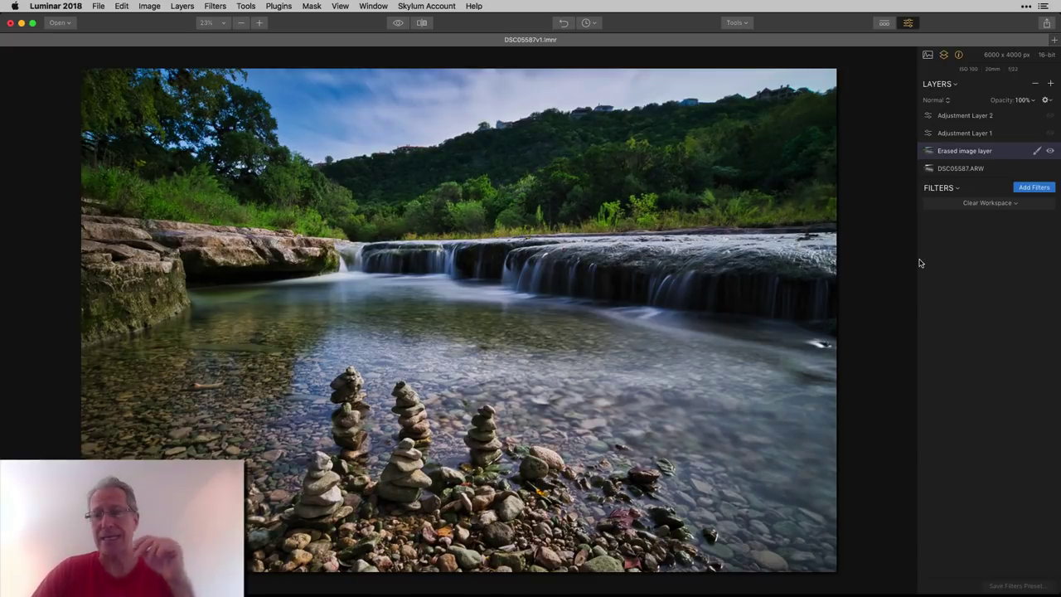
Step: Select Adjustment Layer 1 and enable its Tone filter (Highlights -100, Smart Tone 26)
mouse_move(1034, 120)
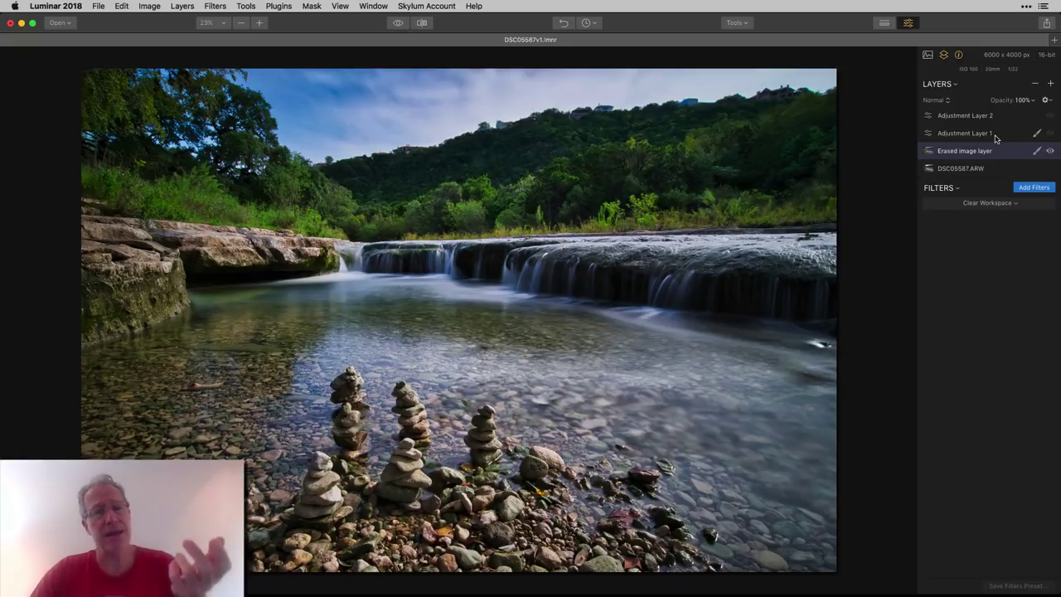
left_click(996, 136)
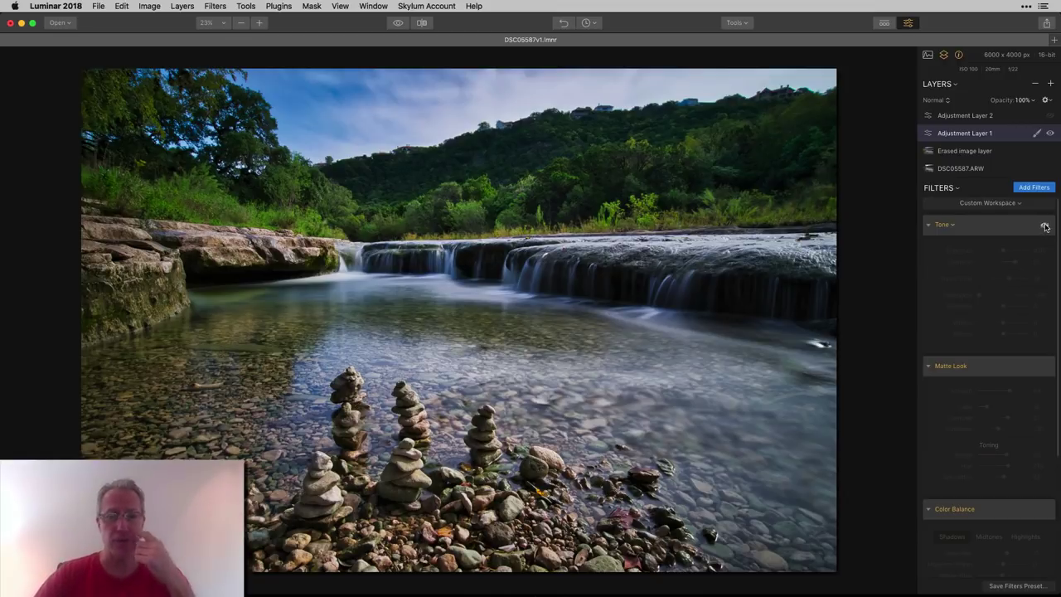
left_click(1045, 226)
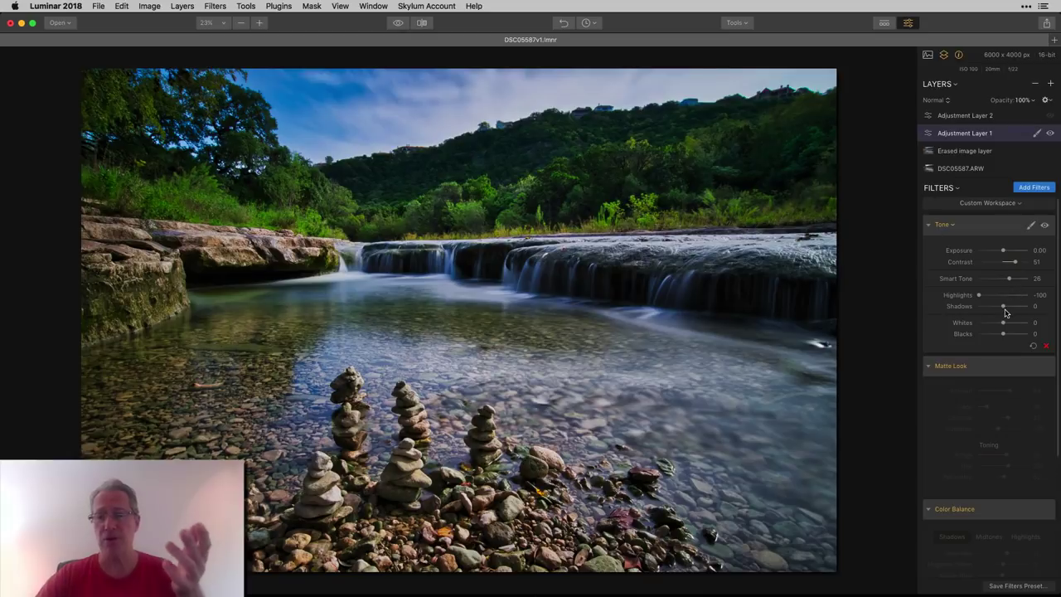
scroll(1005, 313, "down", 3)
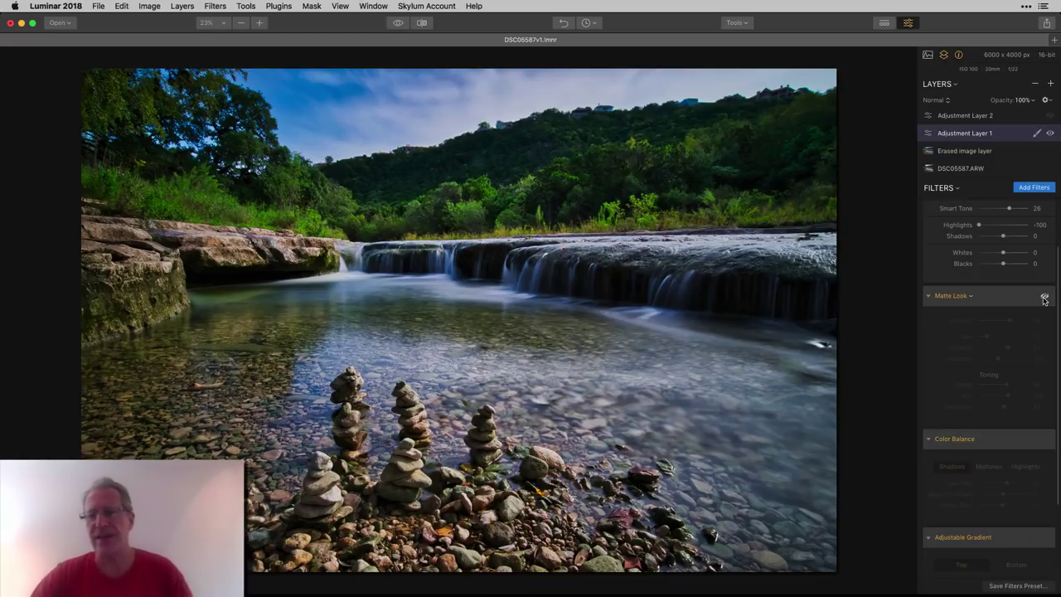
Step: Enable Matte Look (Amount 64, Hue 218) and Color Balance (Shadows Cyan-Red 17) on Adjustment Layer 1
left_click(1045, 299)
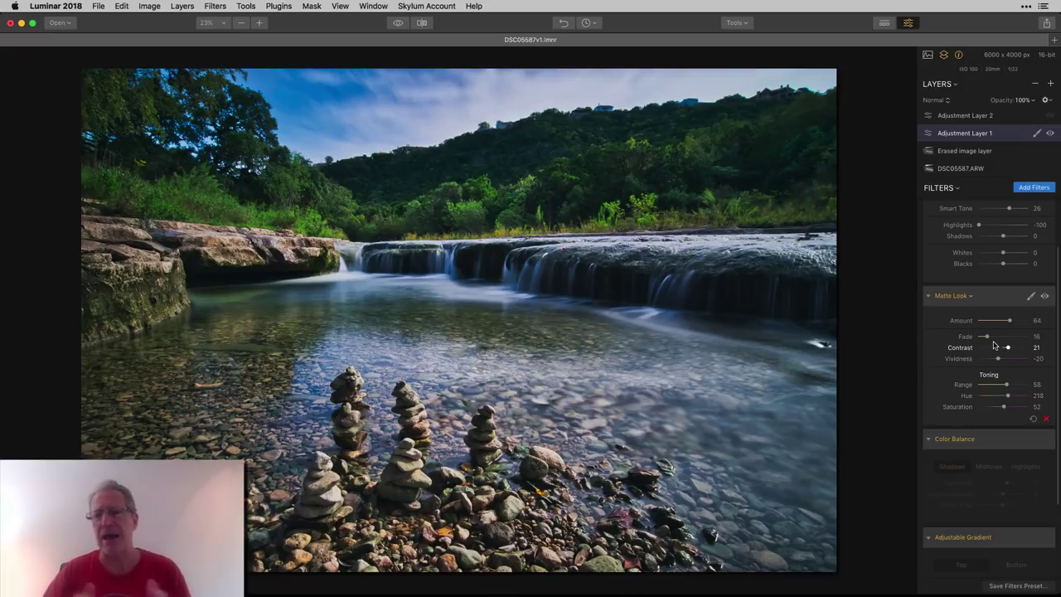
scroll(994, 345, "down", 3)
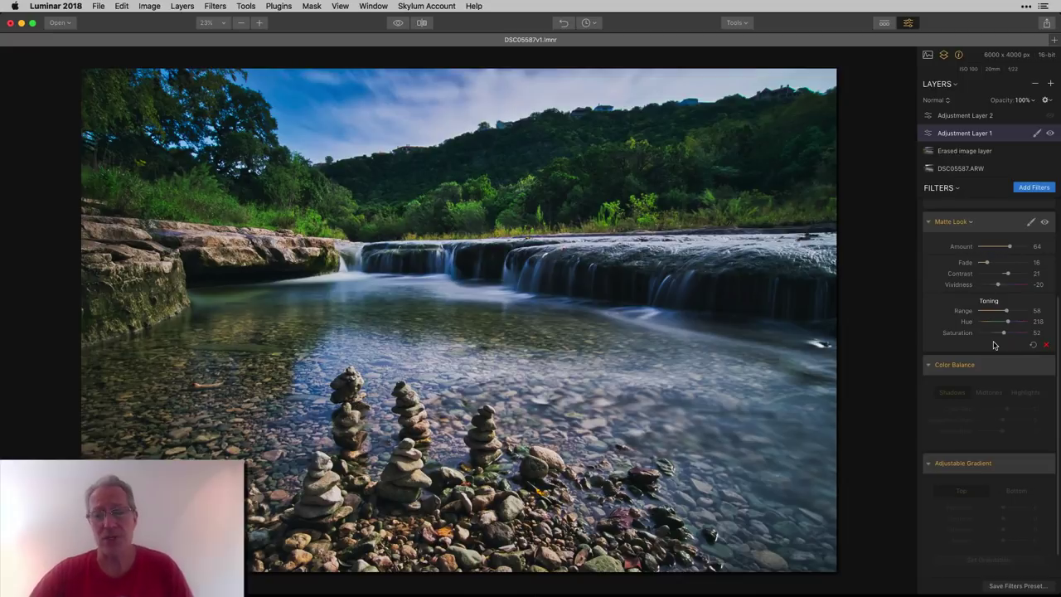
scroll(1003, 355, "down", 1)
left_click(1044, 335)
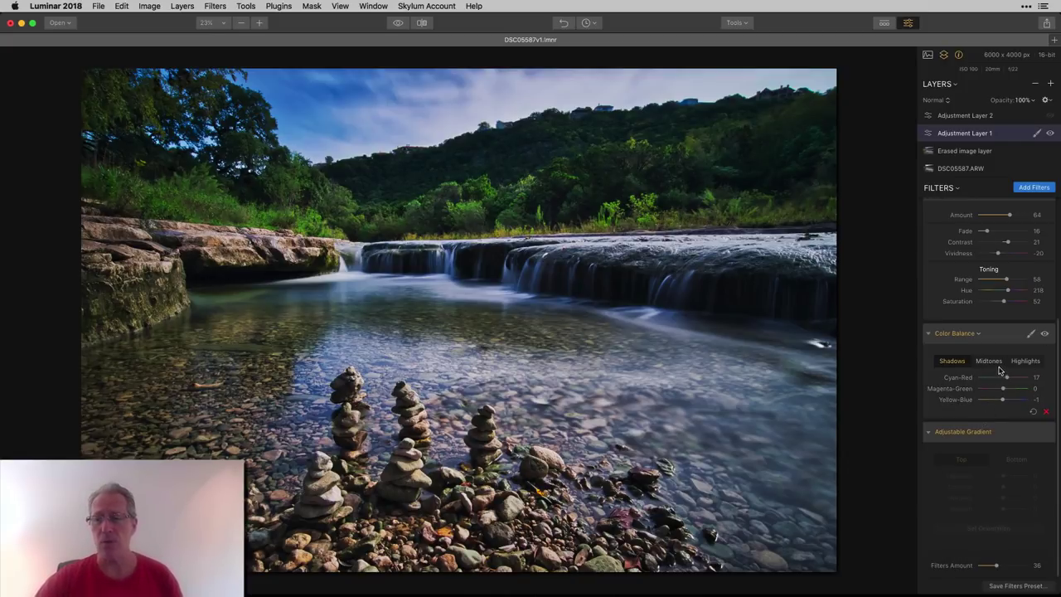
Step: Review the Color Balance Midtones, Highlights and Shadows settings
left_click(995, 365)
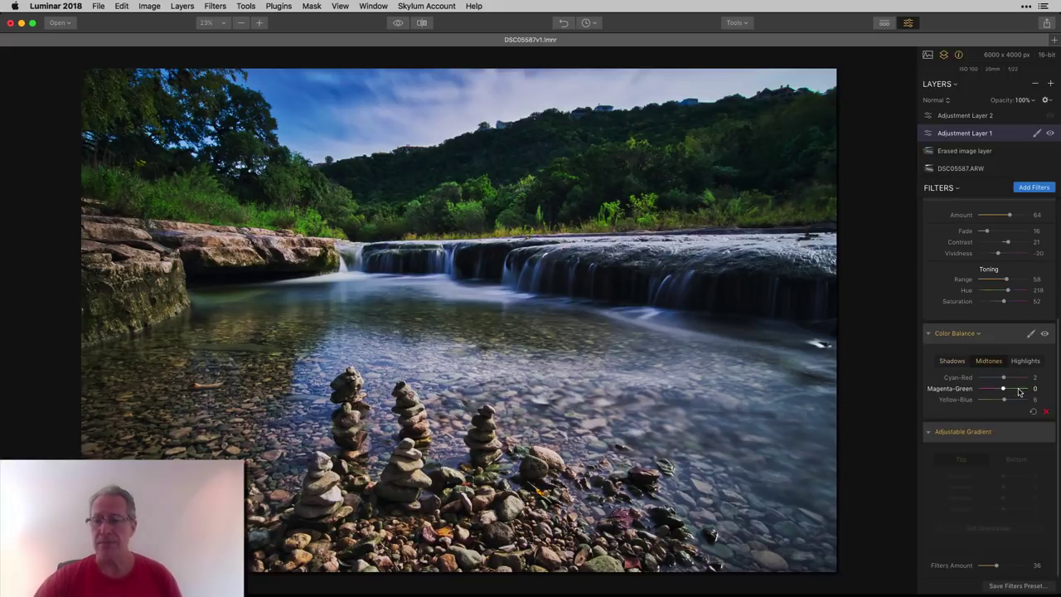
left_click(1026, 362)
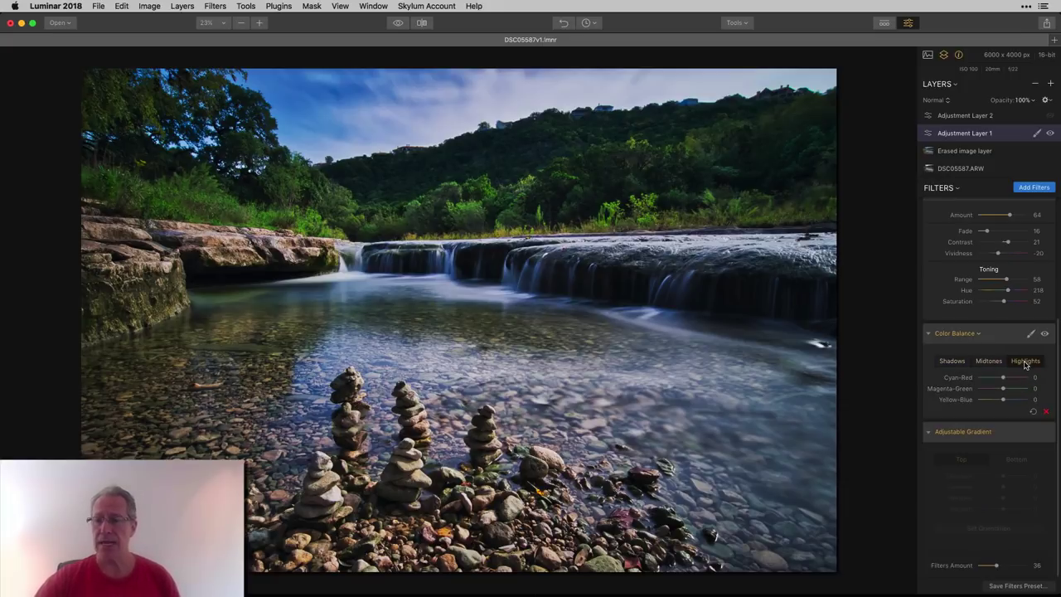
left_click(949, 362)
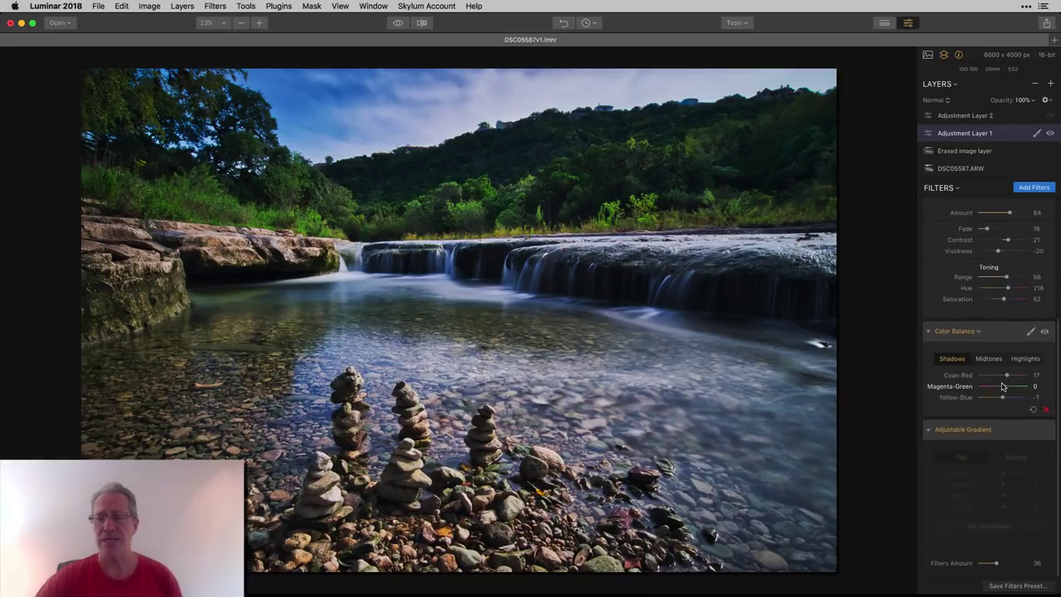
Step: Enable the Adjustable Gradient (Bottom Exposure 33, Contrast 37) and compare before and after
left_click(1044, 433)
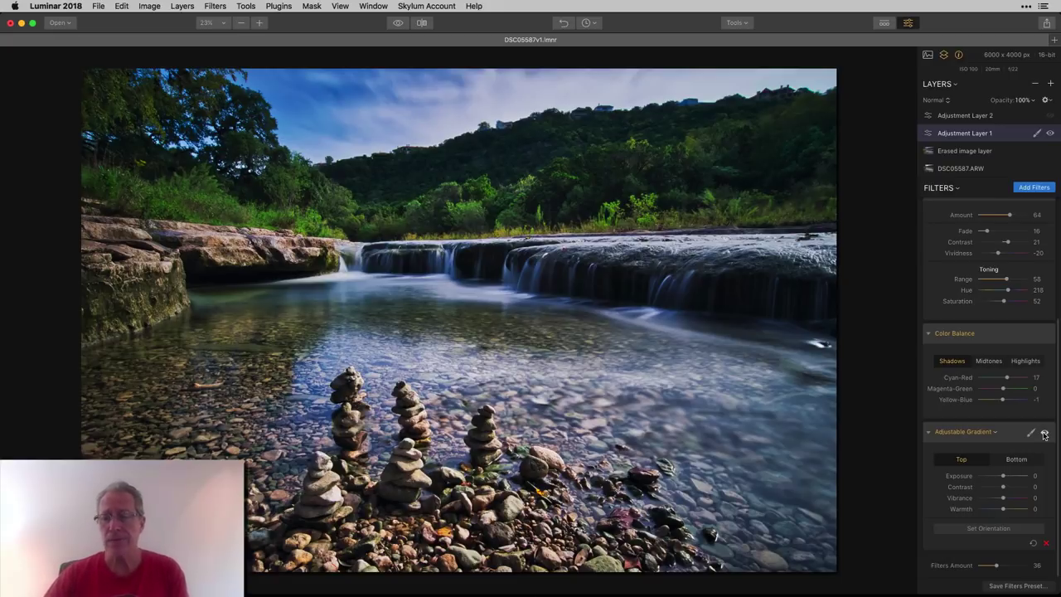
left_click(1013, 460)
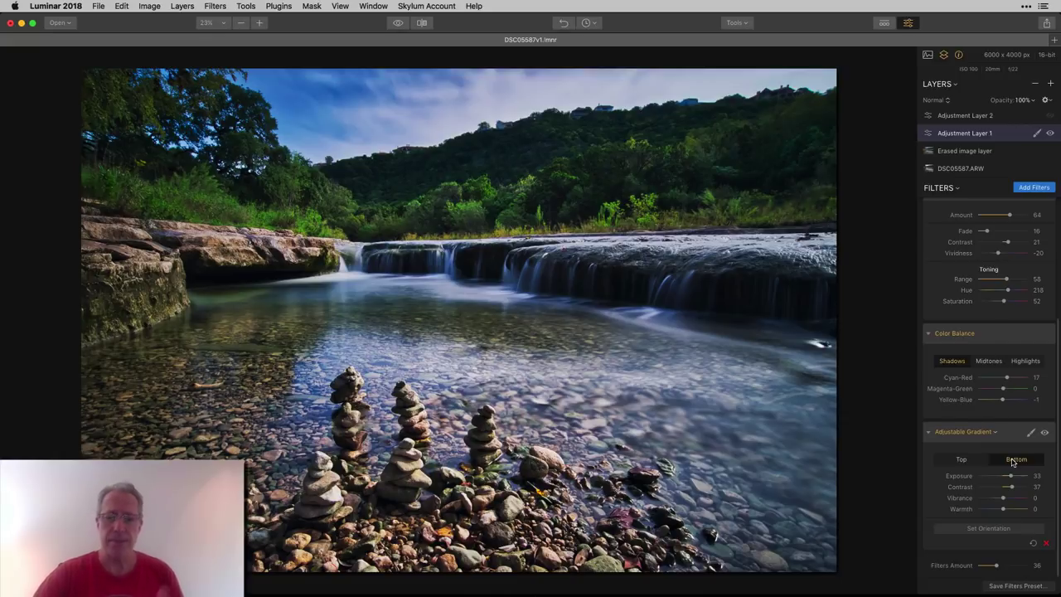
left_click(1045, 433)
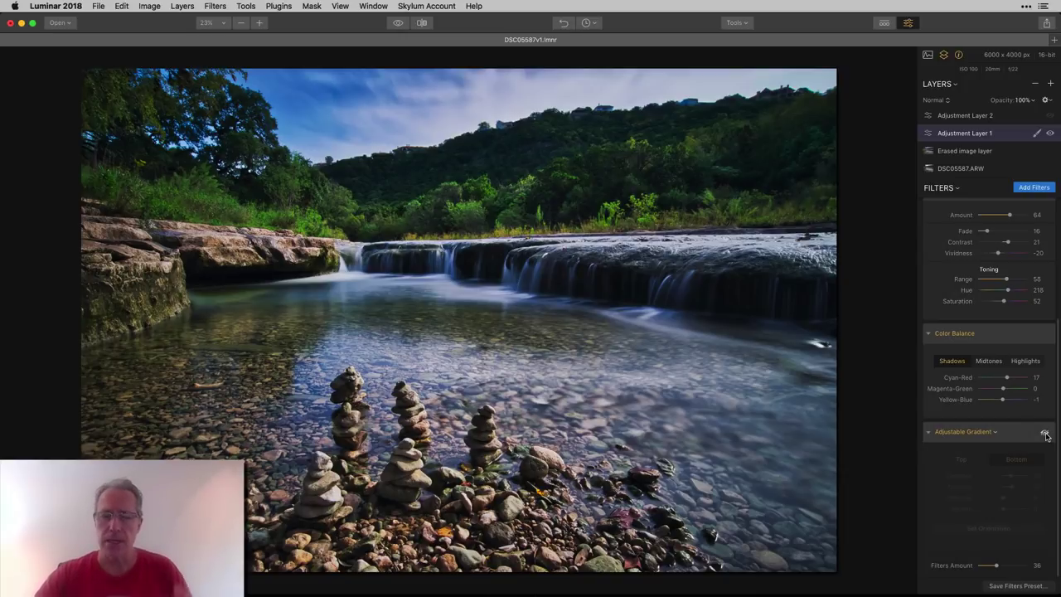
left_click(1045, 435)
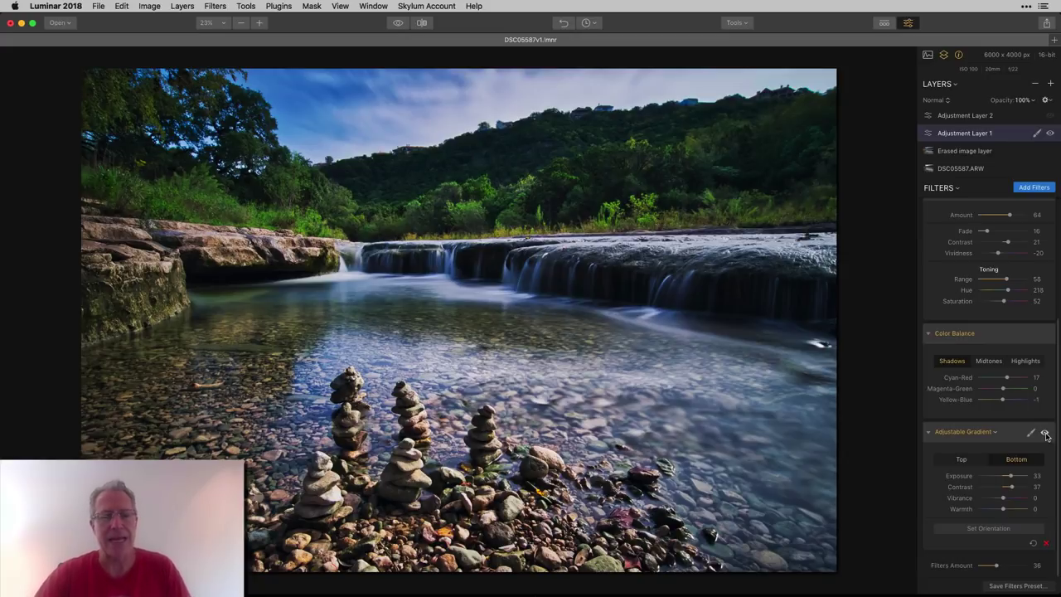
left_click(1045, 435)
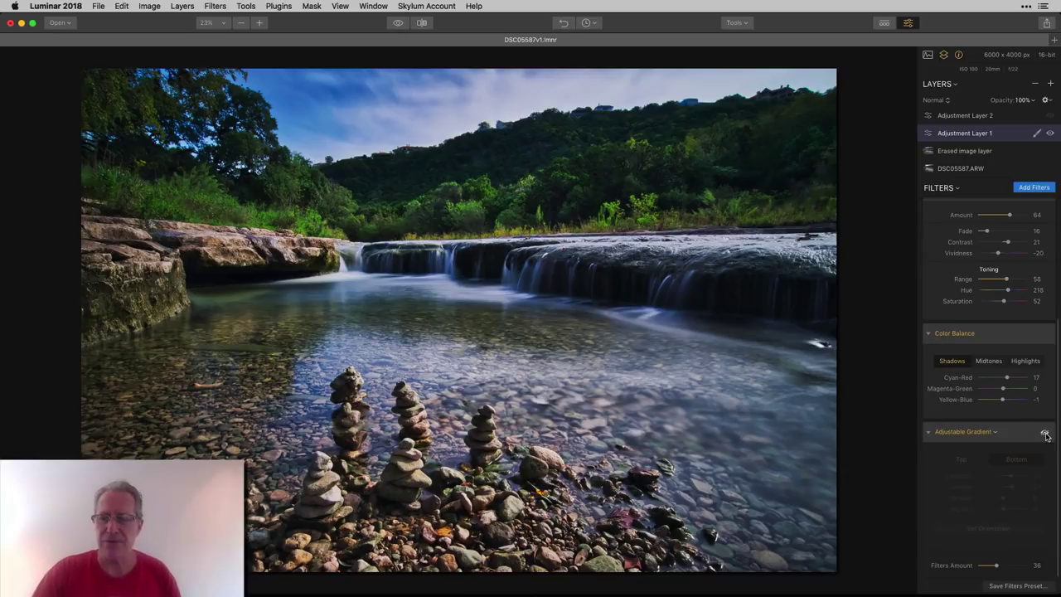
left_click(1045, 435)
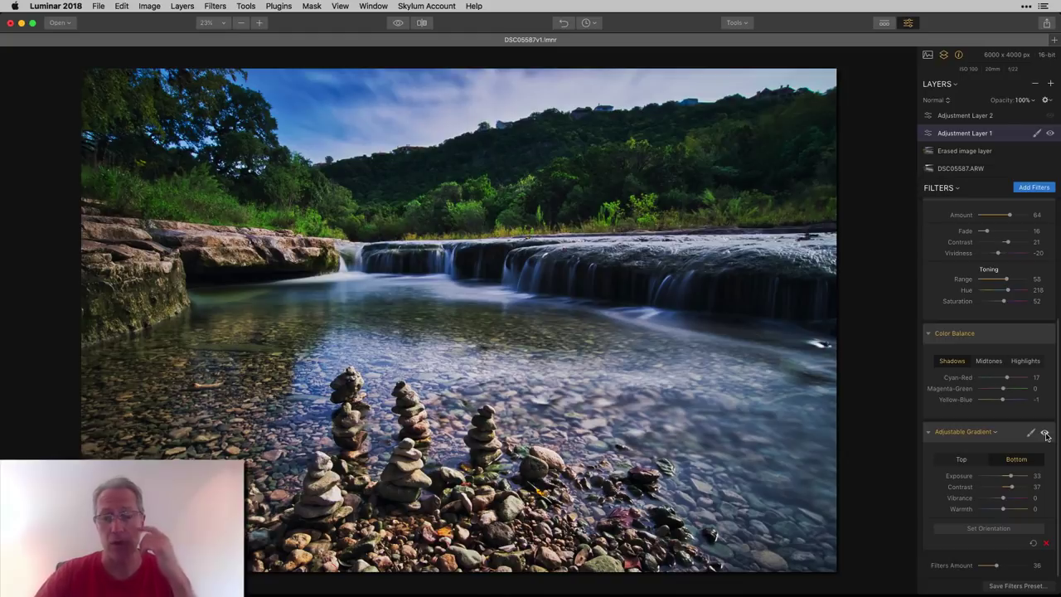
scroll(1020, 403, "up", 5)
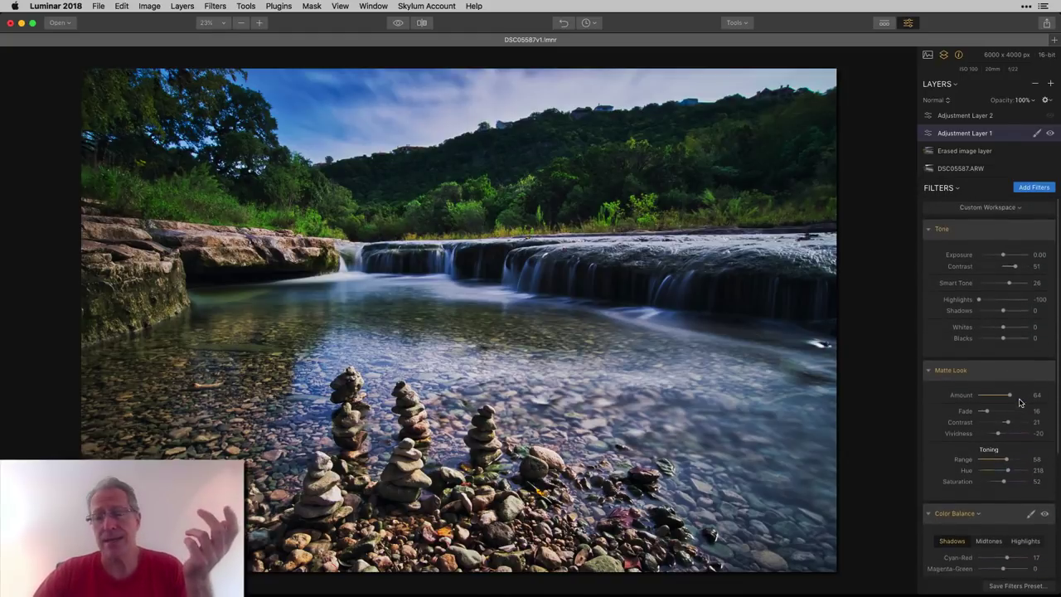
scroll(1020, 403, "down", 5)
scroll(1020, 402, "up", 5)
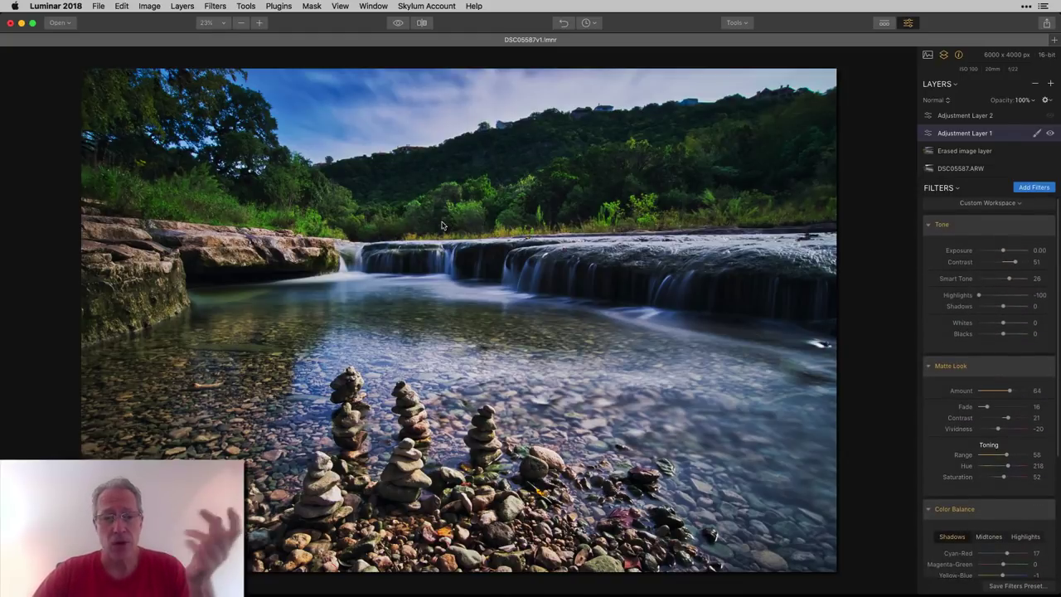
left_click(399, 24)
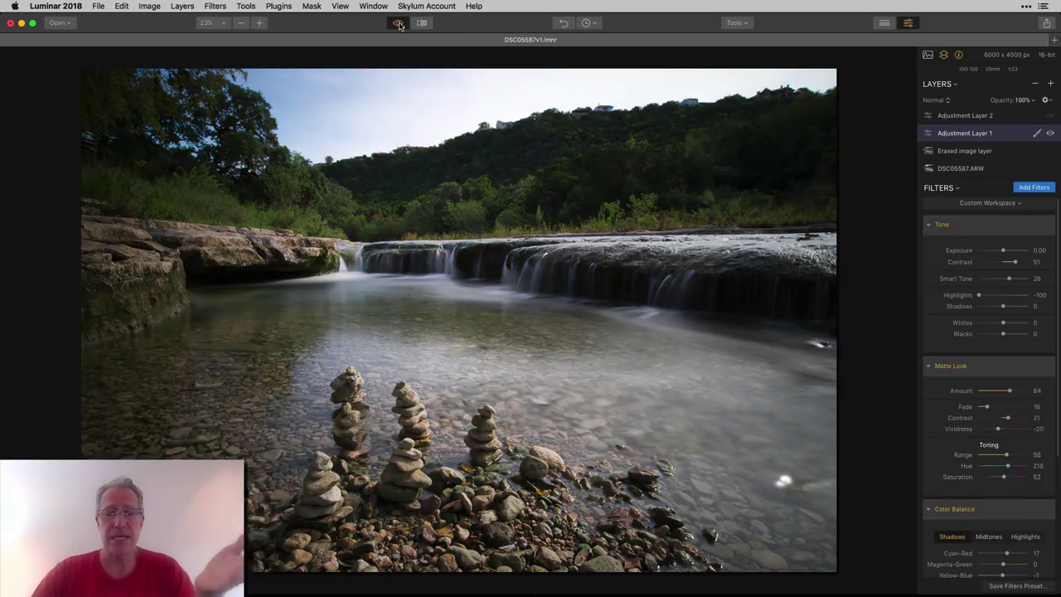
left_click(399, 24)
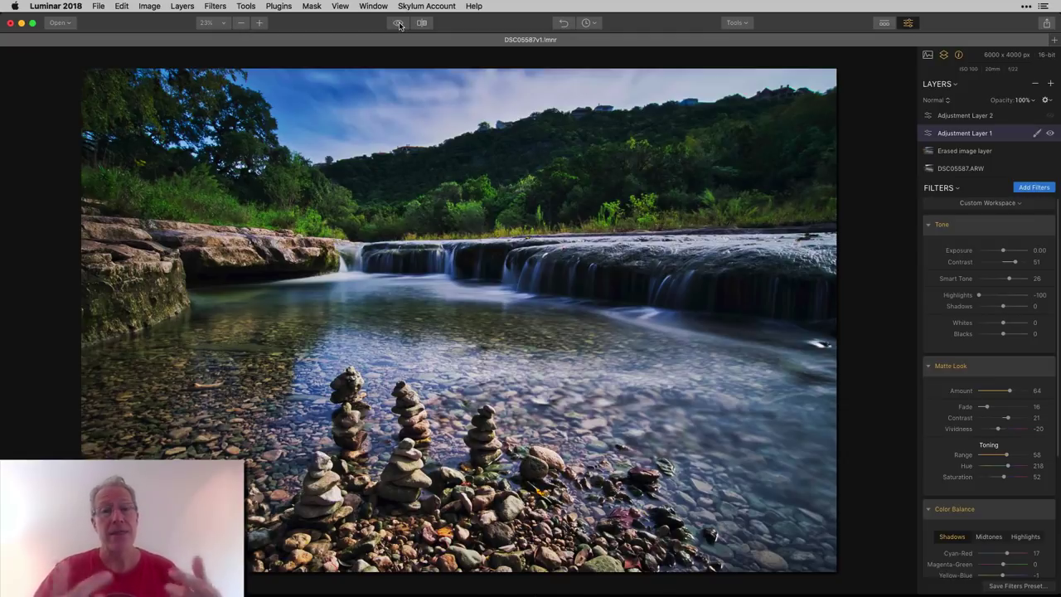
Step: Select Adjustment Layer 2 and enable Saturation/Vibrance and Brilliance/Warmth (Vividness 16, Warmth 27)
left_click(974, 117)
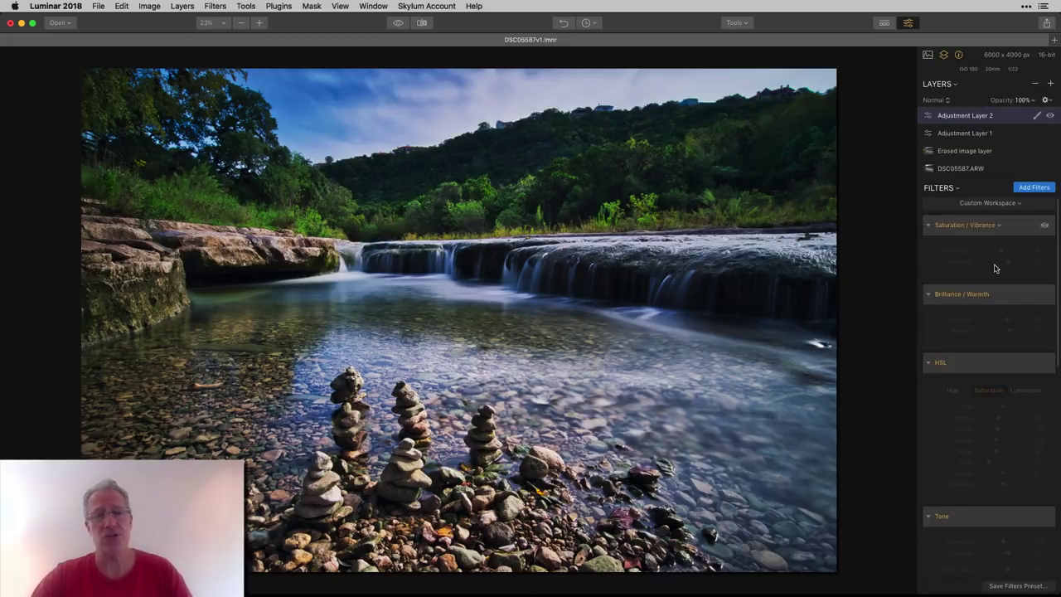
left_click(1045, 226)
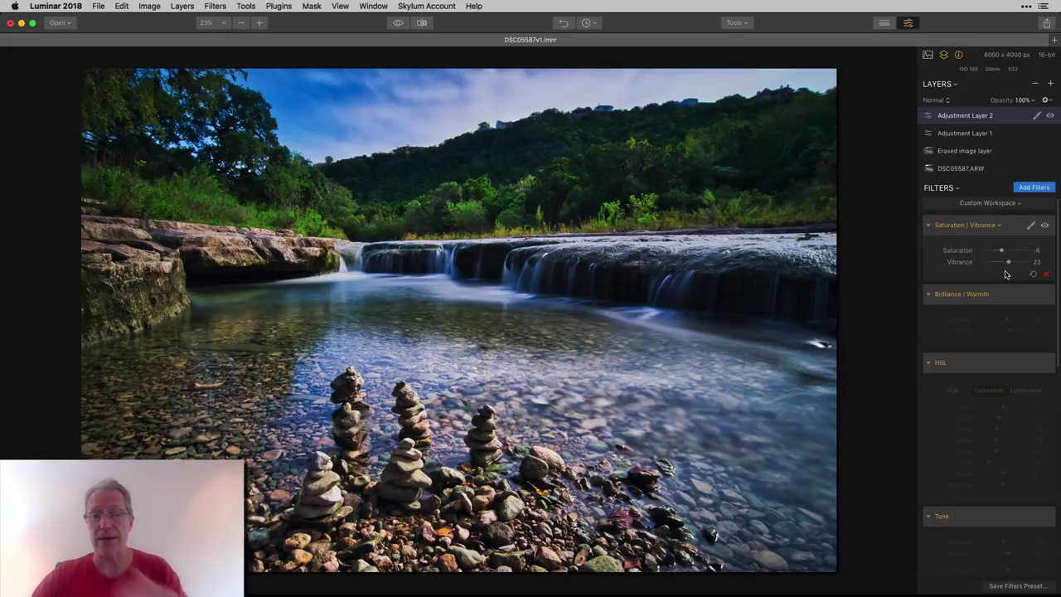
scroll(1014, 296, "down", 2)
left_click(1045, 253)
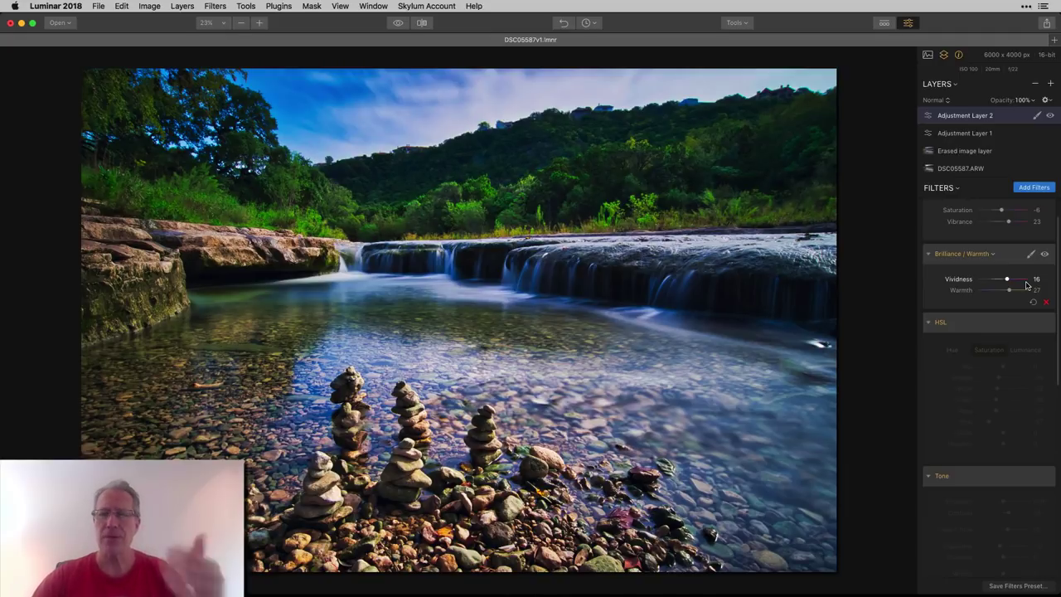
scroll(1026, 285, "down", 2)
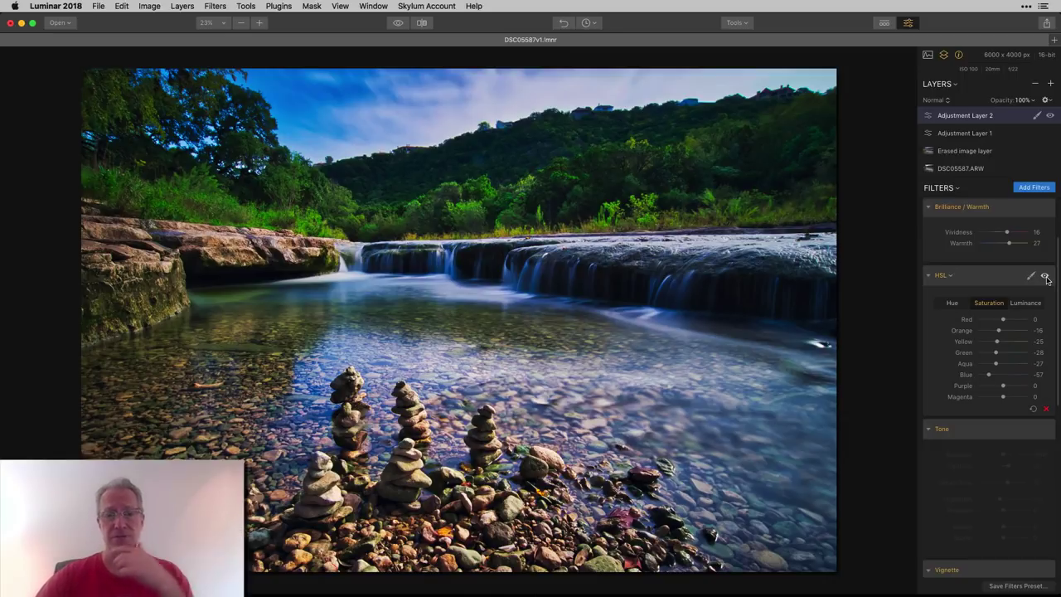
Step: Enable the HSL filter (Blue saturation -57, green luminance -38), comparing with it off and on
left_click(1045, 277)
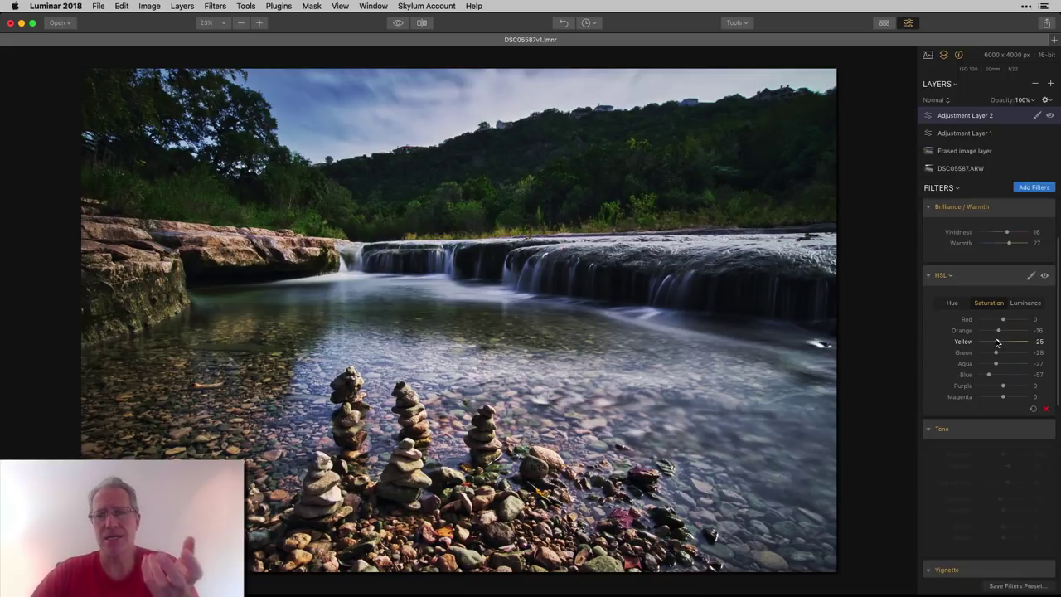
scroll(998, 342, "down", 2)
left_click(951, 292)
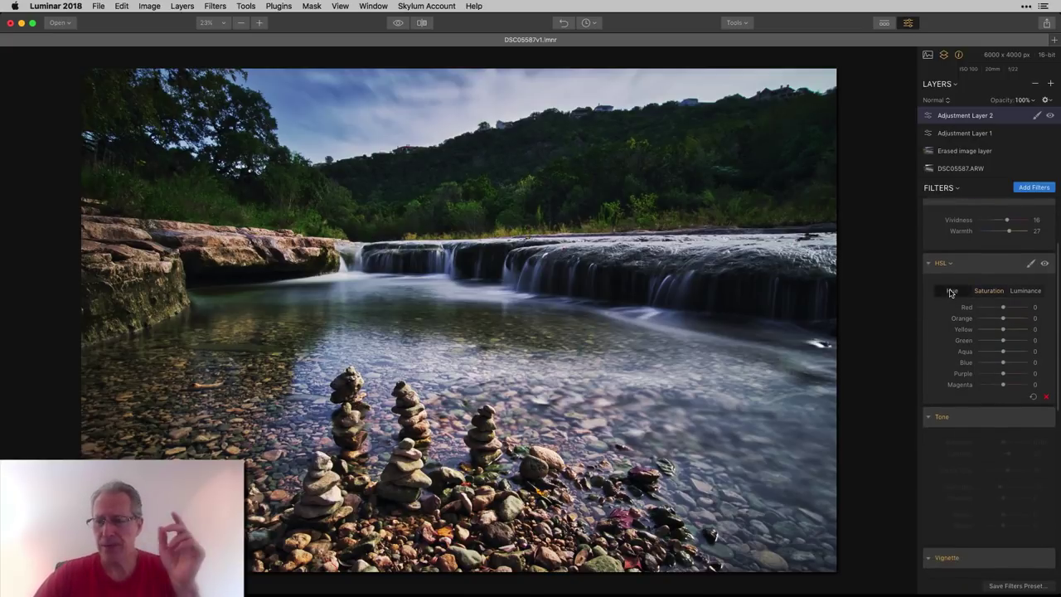
left_click(1013, 292)
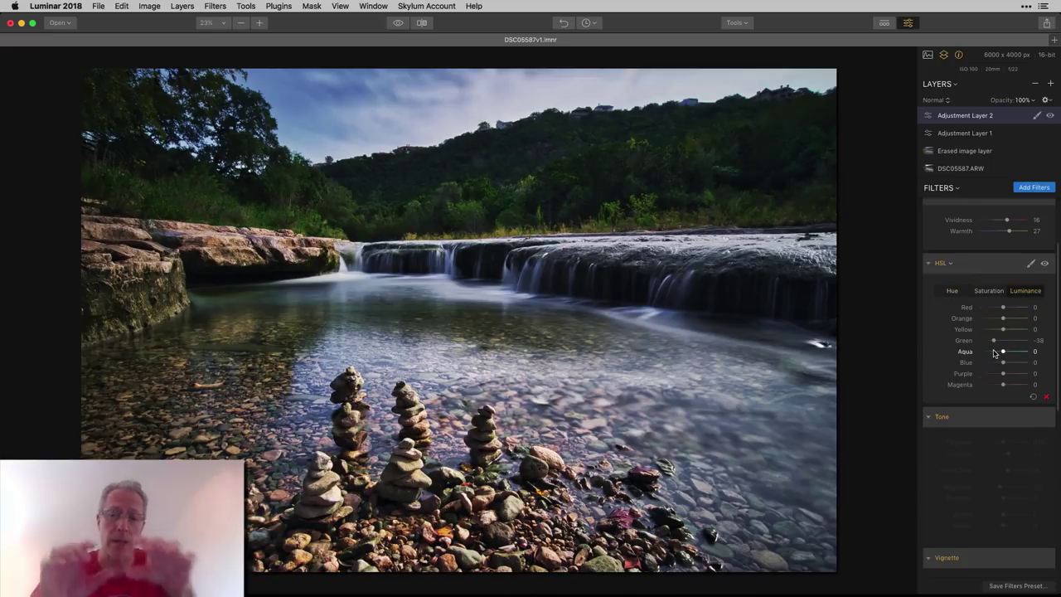
left_click(1044, 264)
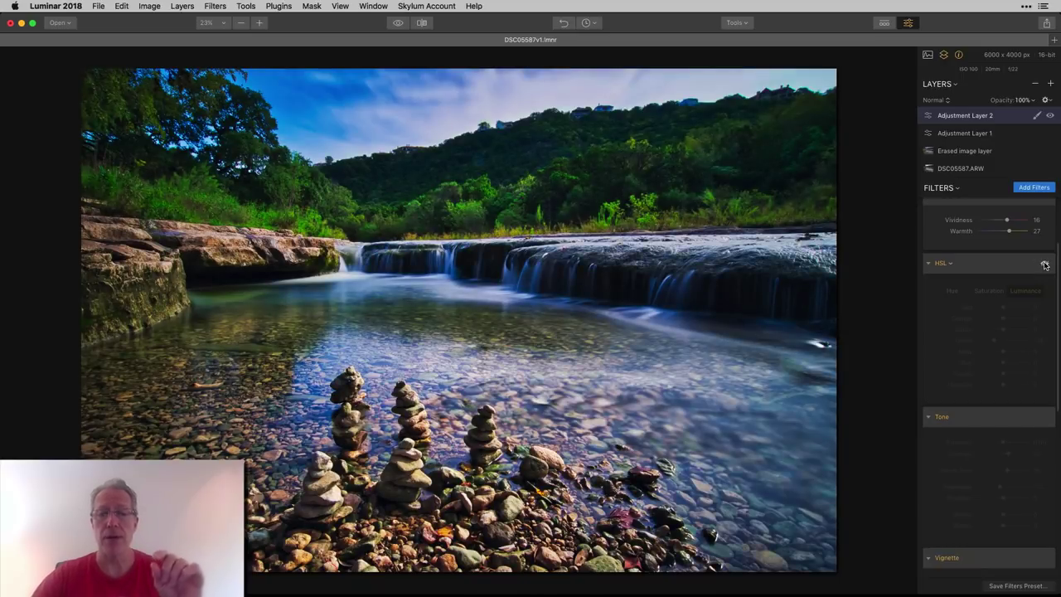
left_click(1044, 264)
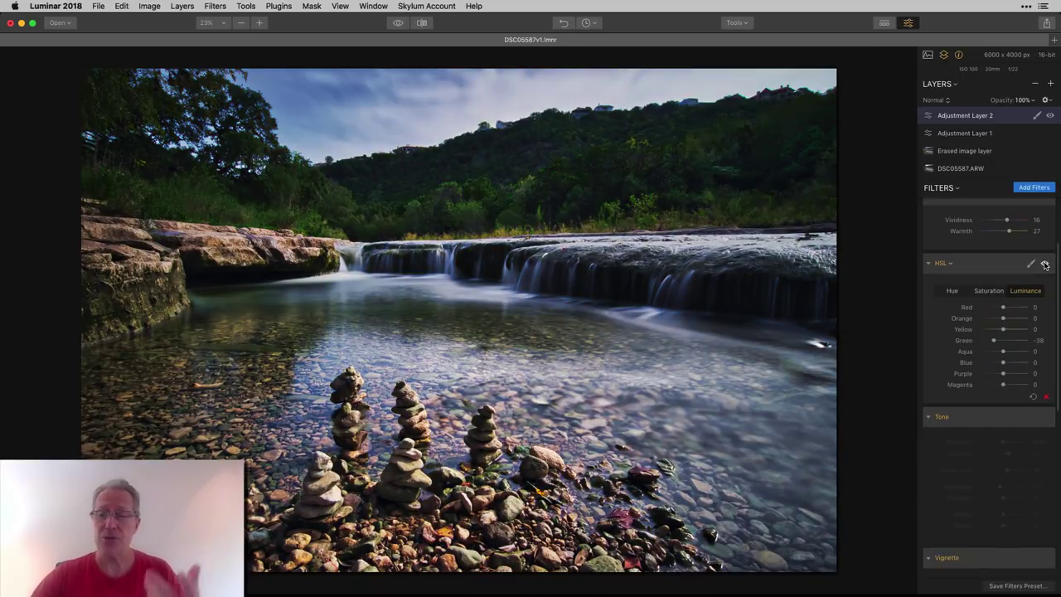
left_click(990, 292)
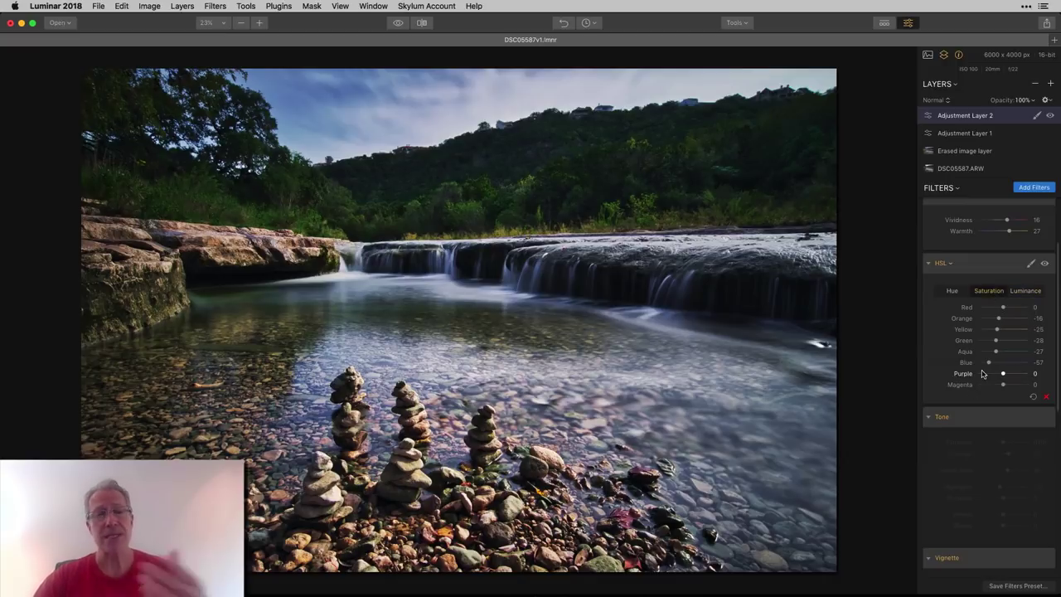
left_click(1045, 264)
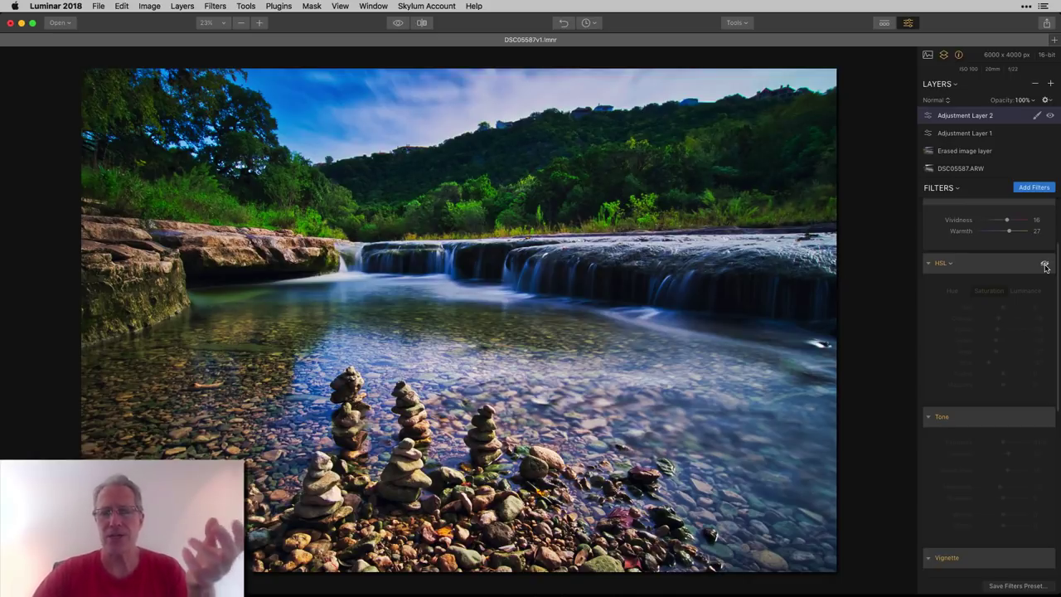
left_click(1045, 264)
Step: Re-enable Tone and switch on the Post-crop Vignette (Amount -57, Size 30, Roundness -31)
scroll(1031, 340, "down", 5)
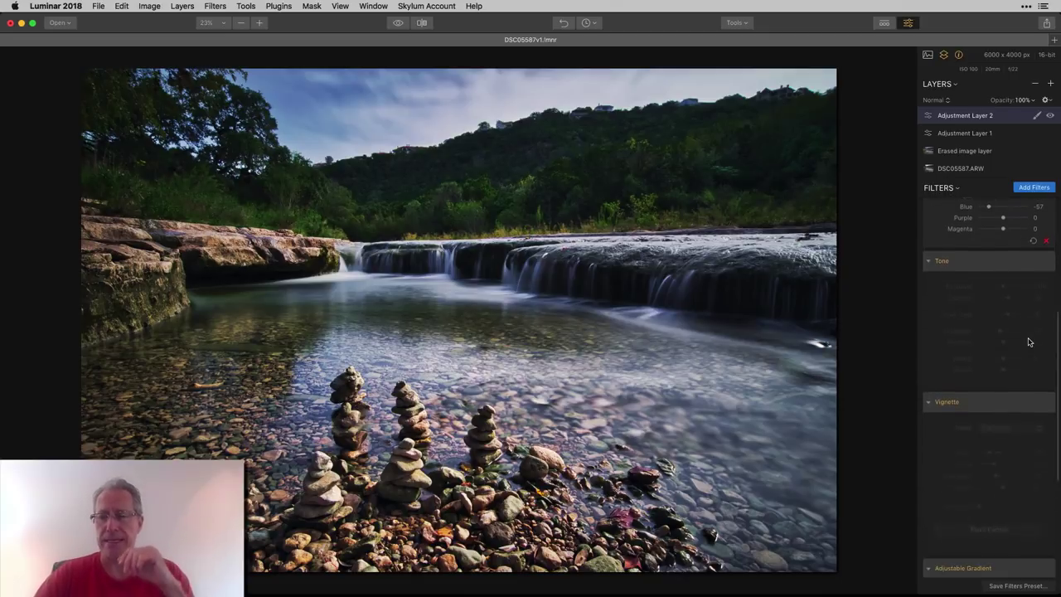
left_click(1045, 235)
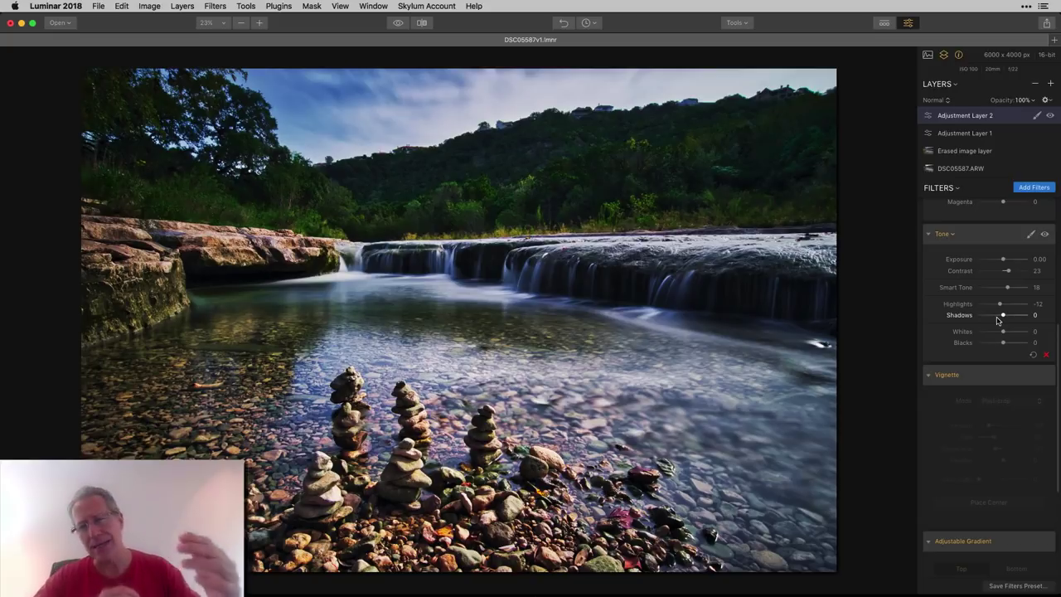
scroll(997, 320, "down", 5)
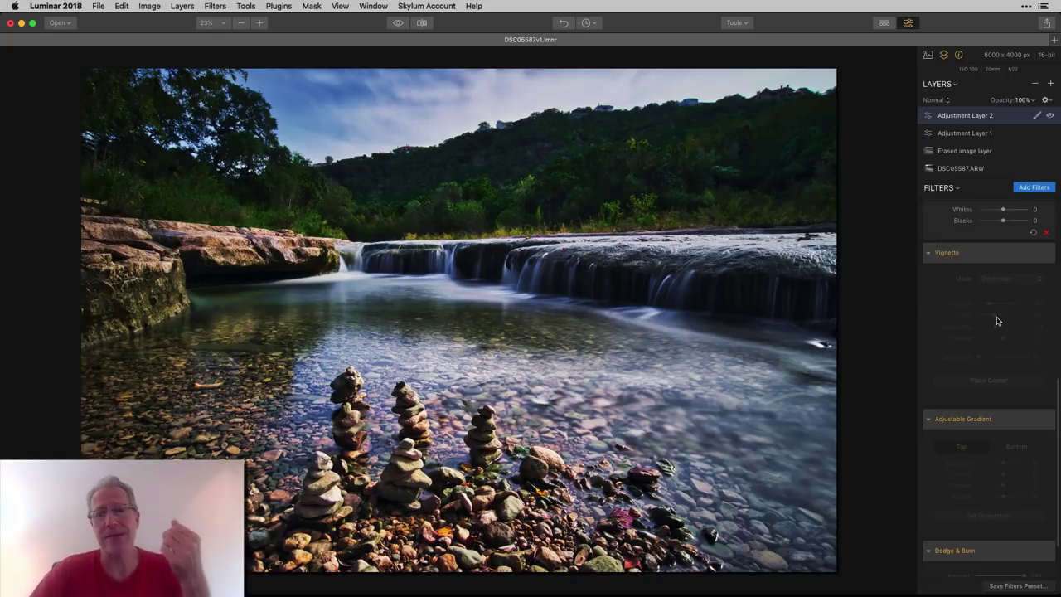
left_click(1046, 254)
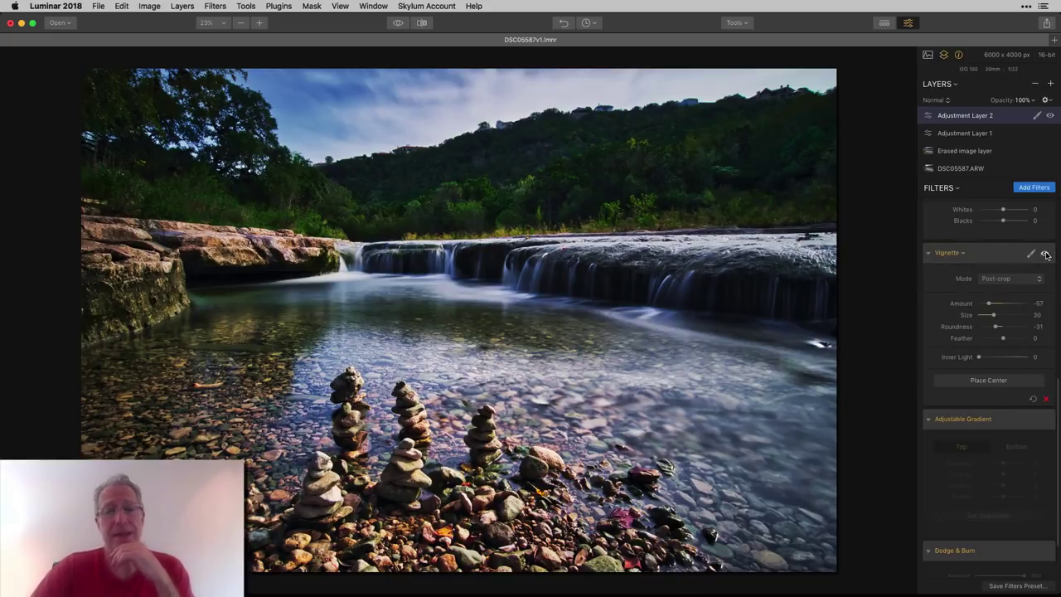
Step: Apply the Amount -57 vignette so the waterfall photo's edges are darkened
left_click(1045, 255)
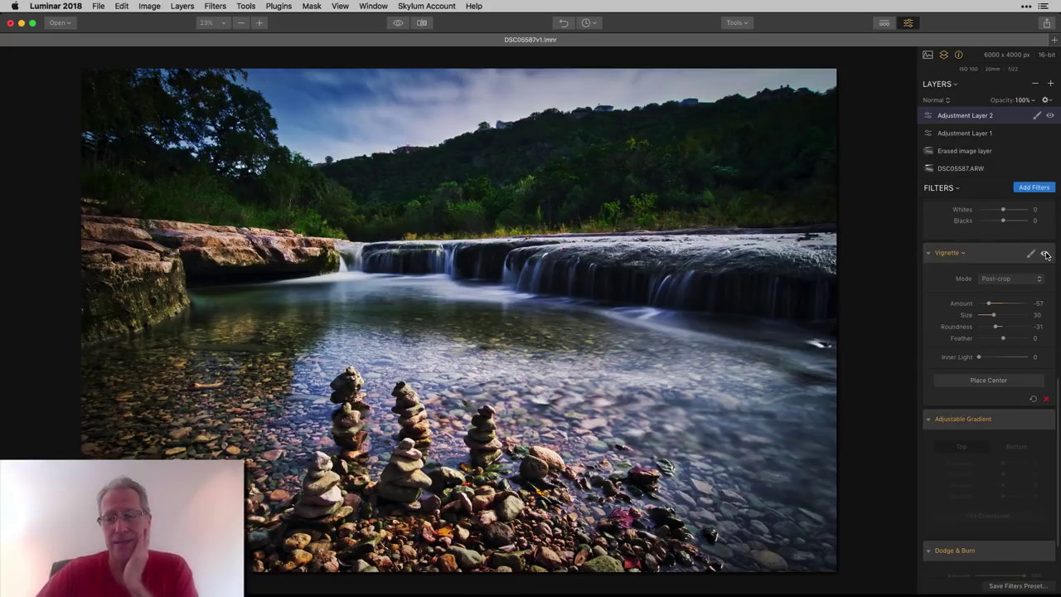
scroll(1046, 255, "down", 2)
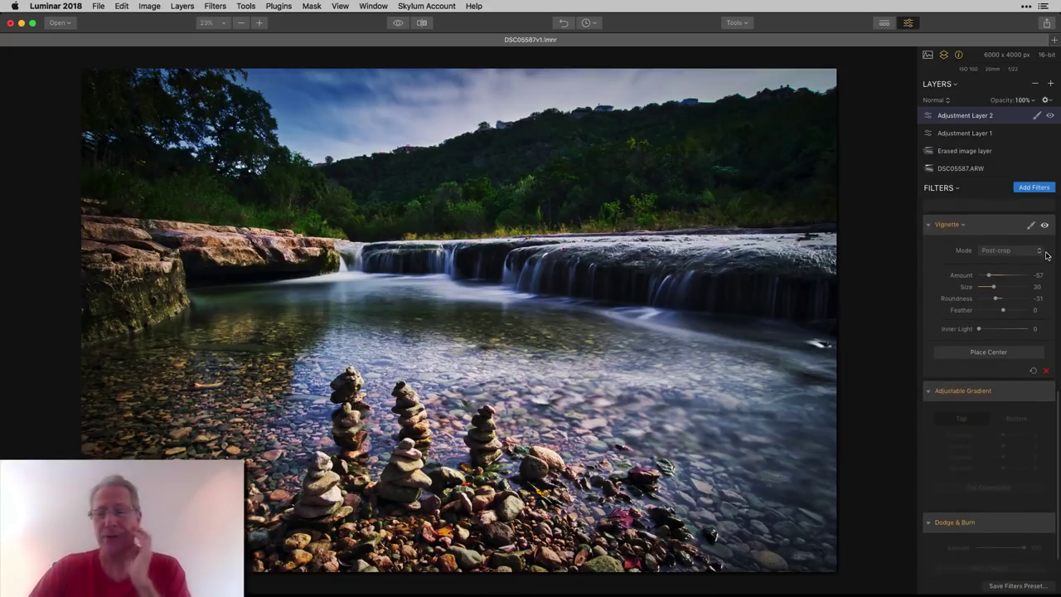
scroll(1046, 255, "down", 3)
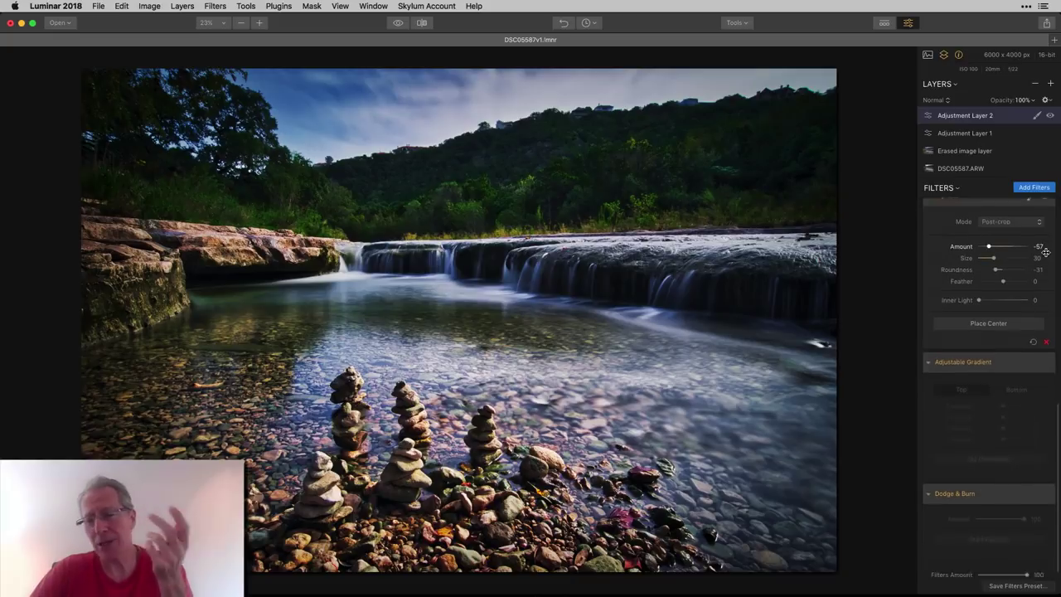
Step: Add an Adjustable Gradient darkening the bottom at exposure -44, toggling it off and on to compare
left_click(1045, 354)
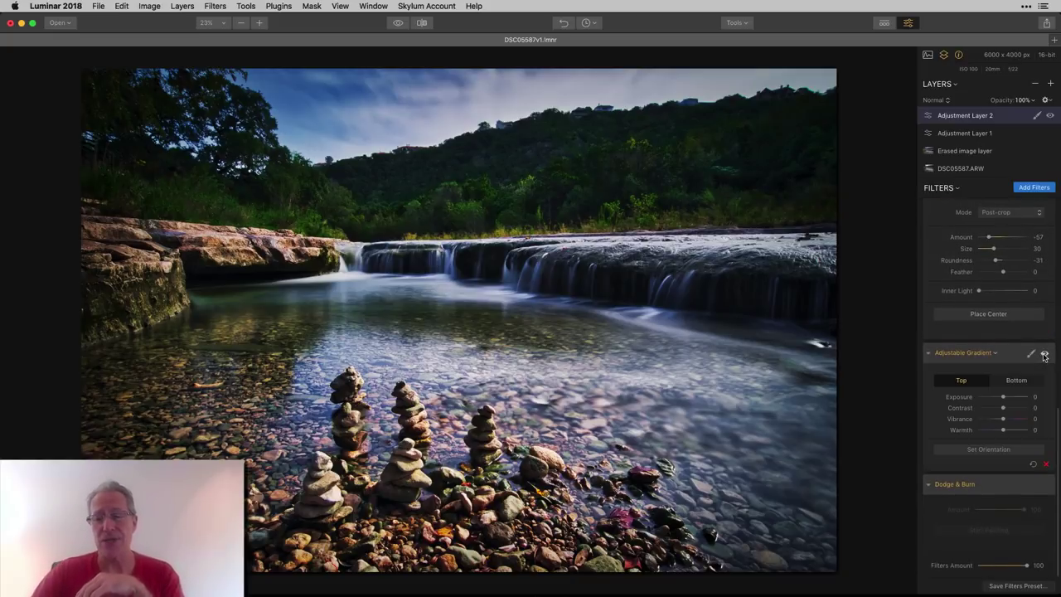
left_click(1013, 382)
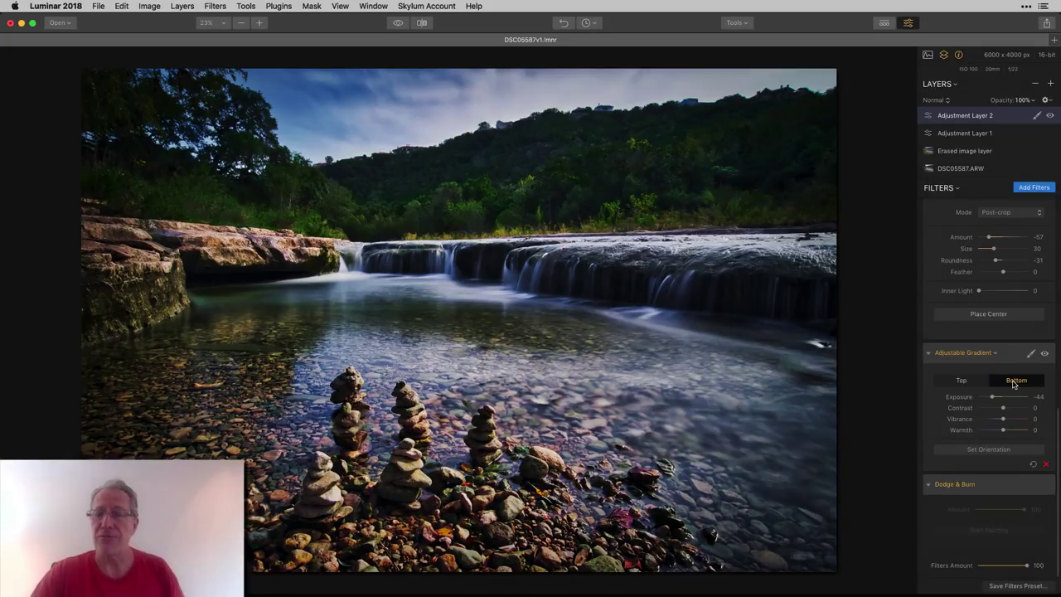
left_click(1044, 355)
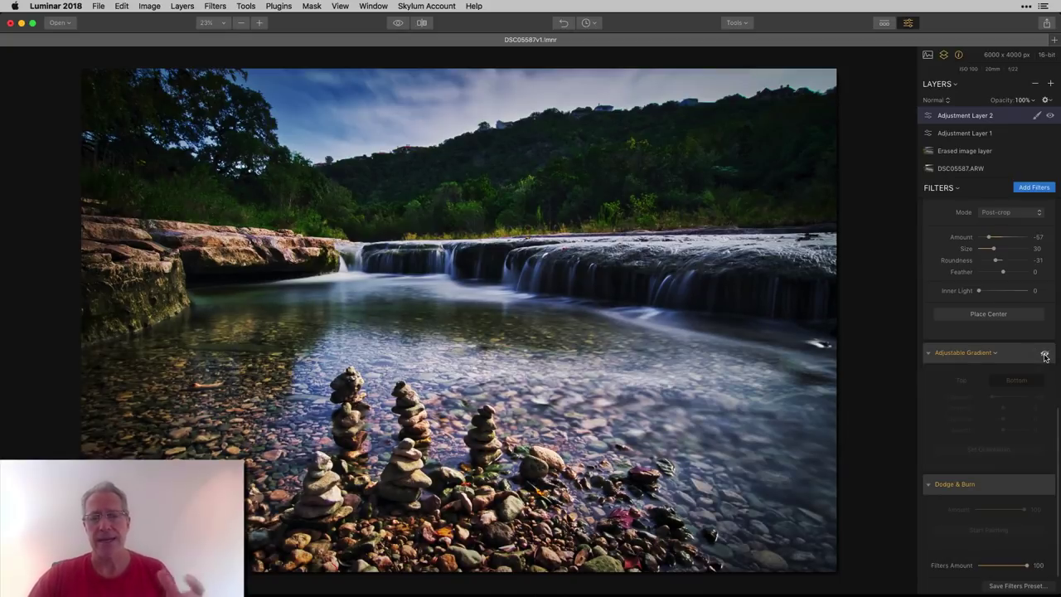
left_click(1045, 355)
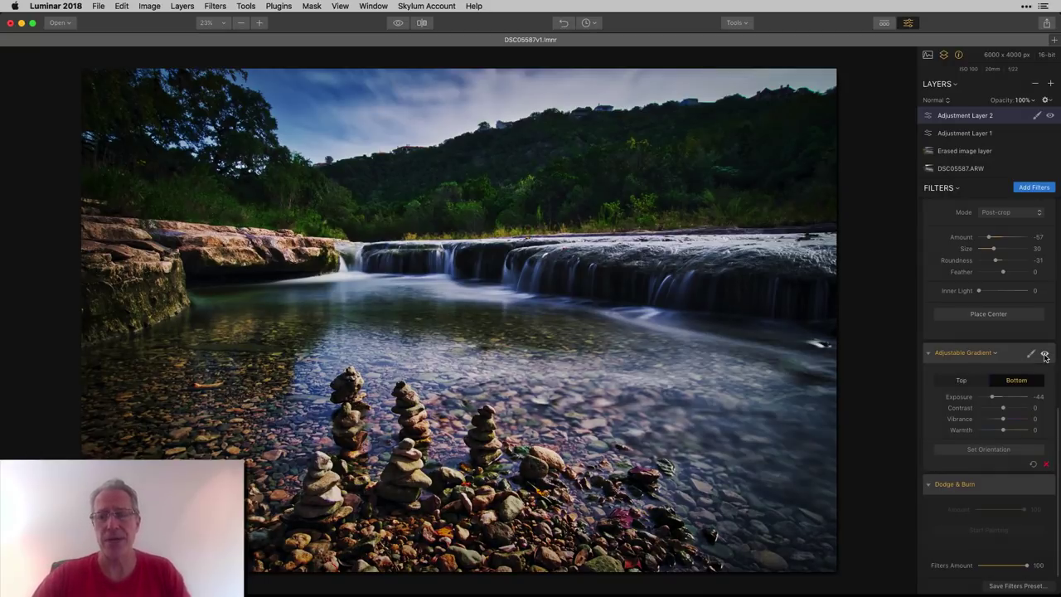
Step: Set the gradient's orientation on the photo, then enable Dodge & Burn at Amount 100
left_click(997, 450)
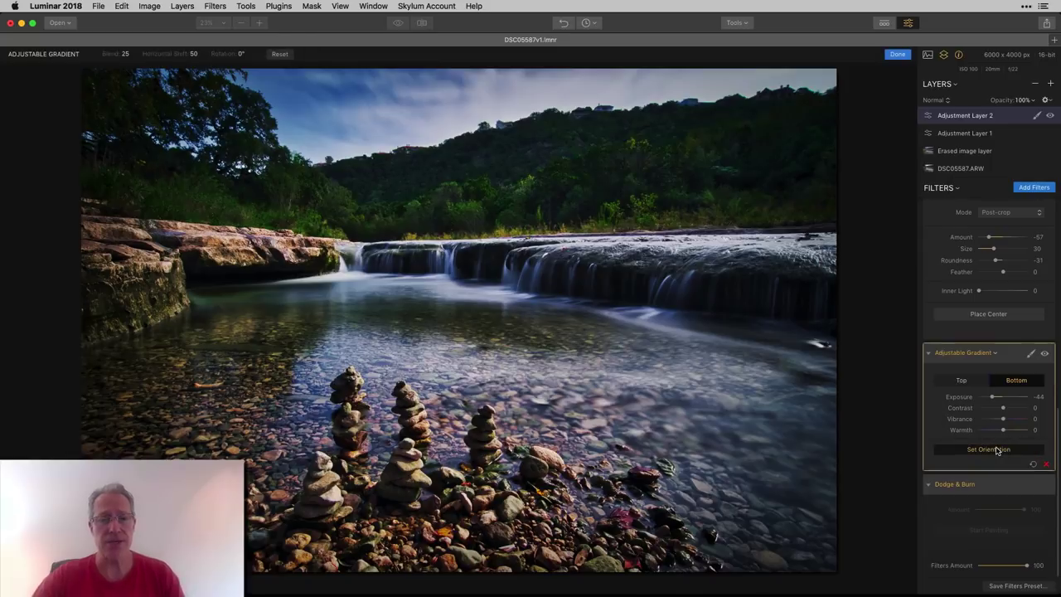
mouse_move(759, 345)
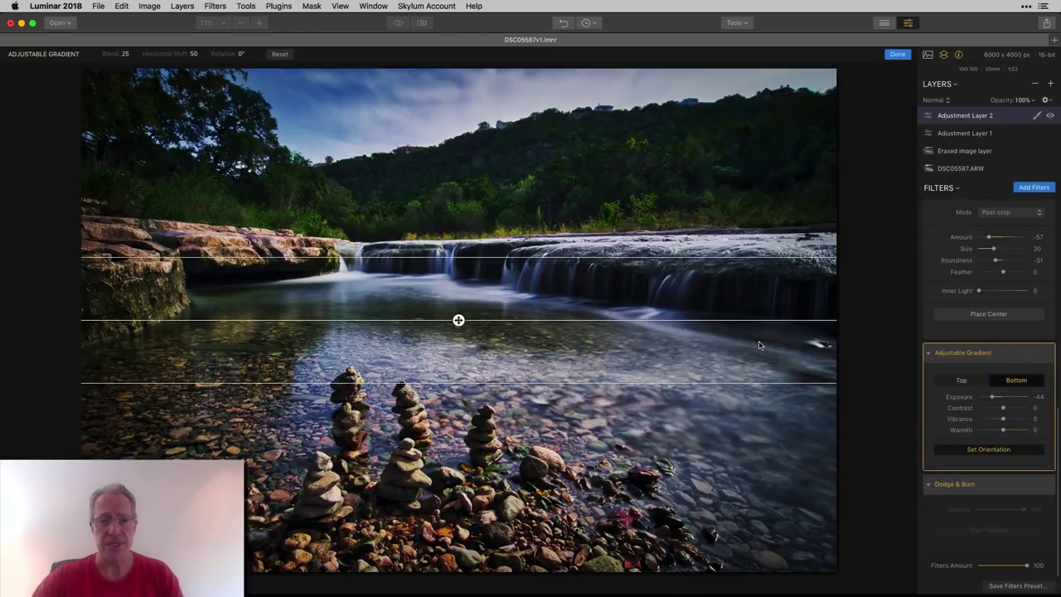
left_click(897, 53)
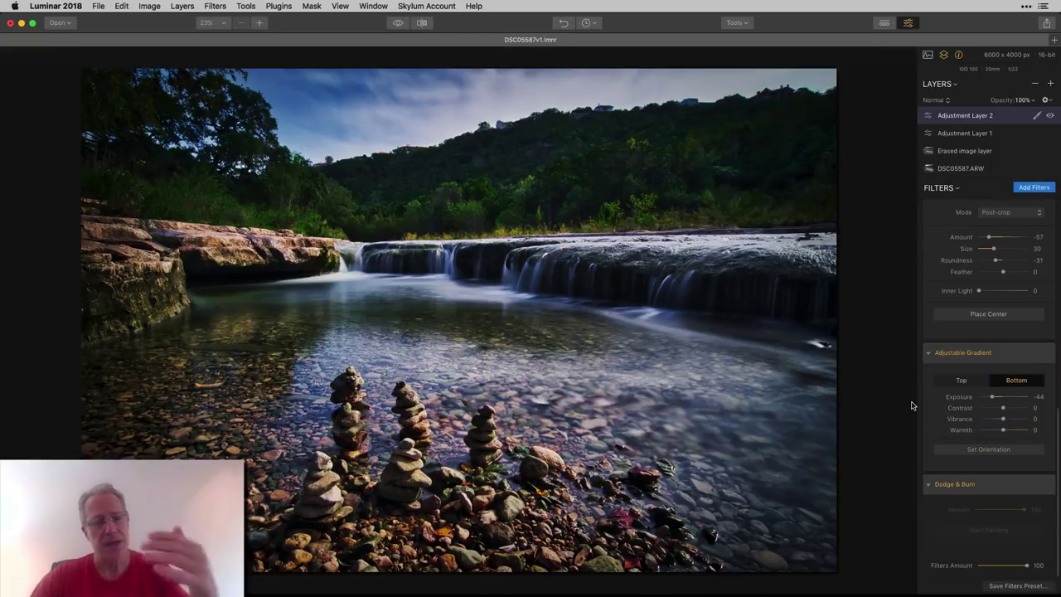
mouse_move(989, 457)
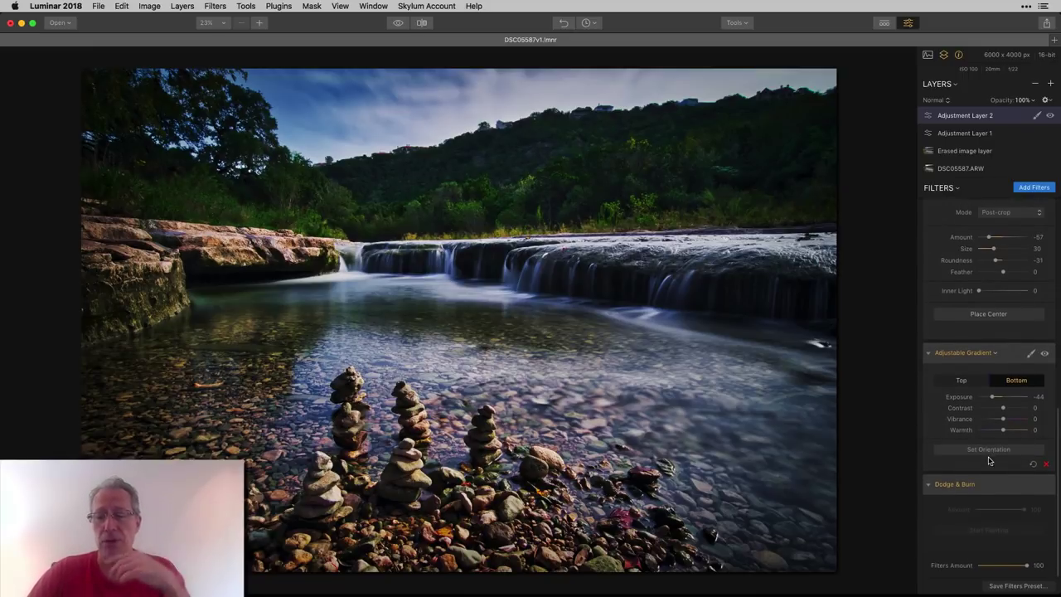
left_click(1045, 487)
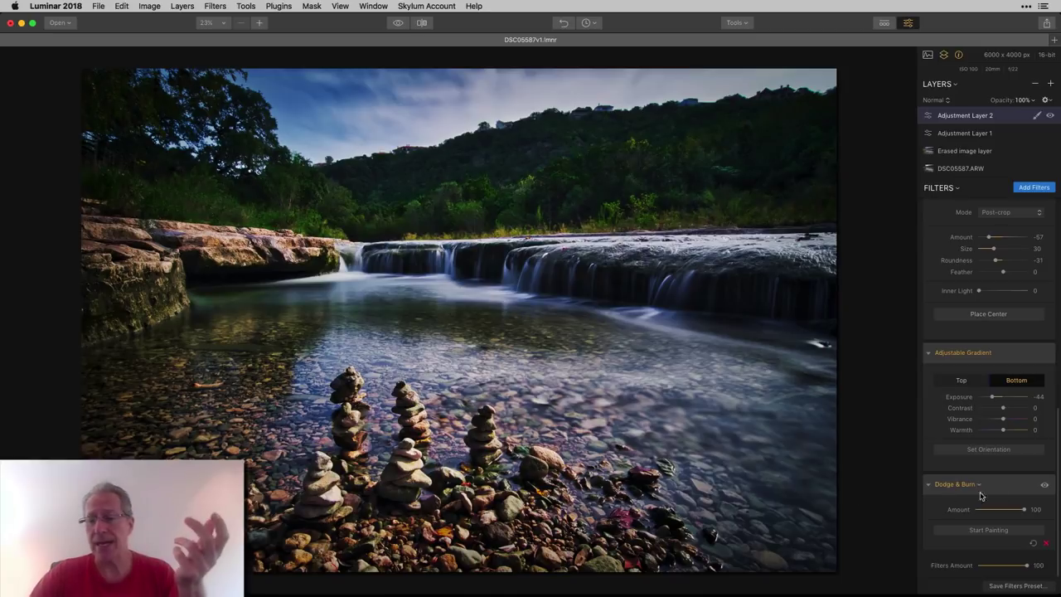
left_click(1045, 486)
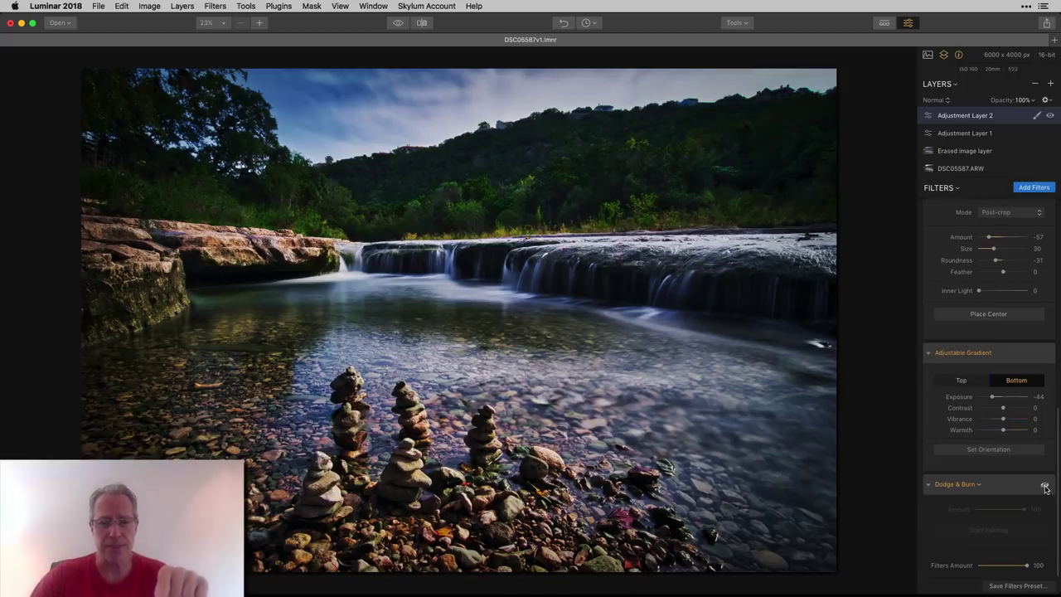
left_click(1045, 487)
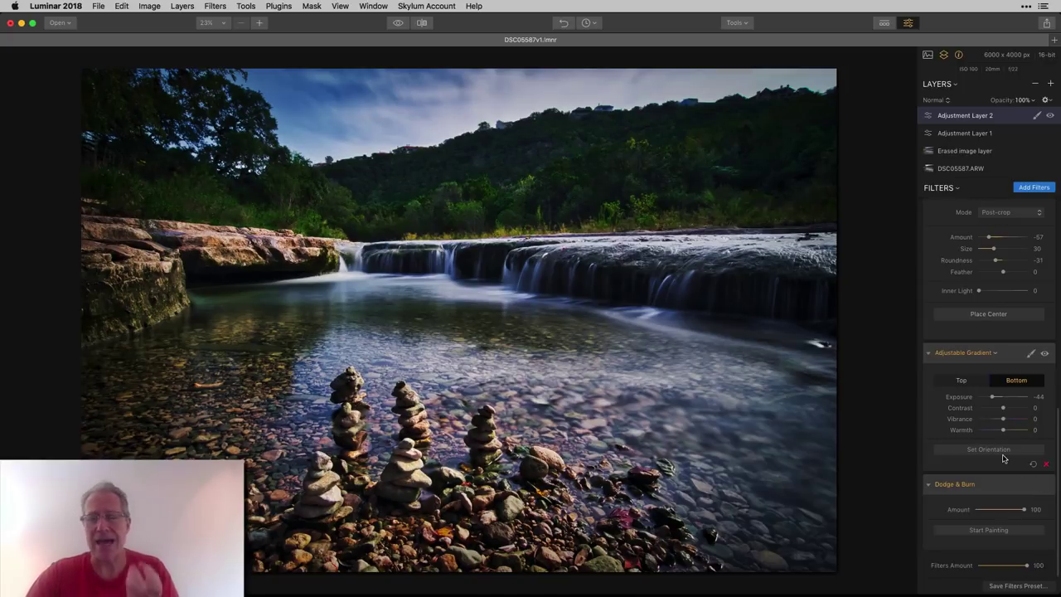
scroll(1003, 458, "up", 5)
scroll(1003, 458, "up", 5)
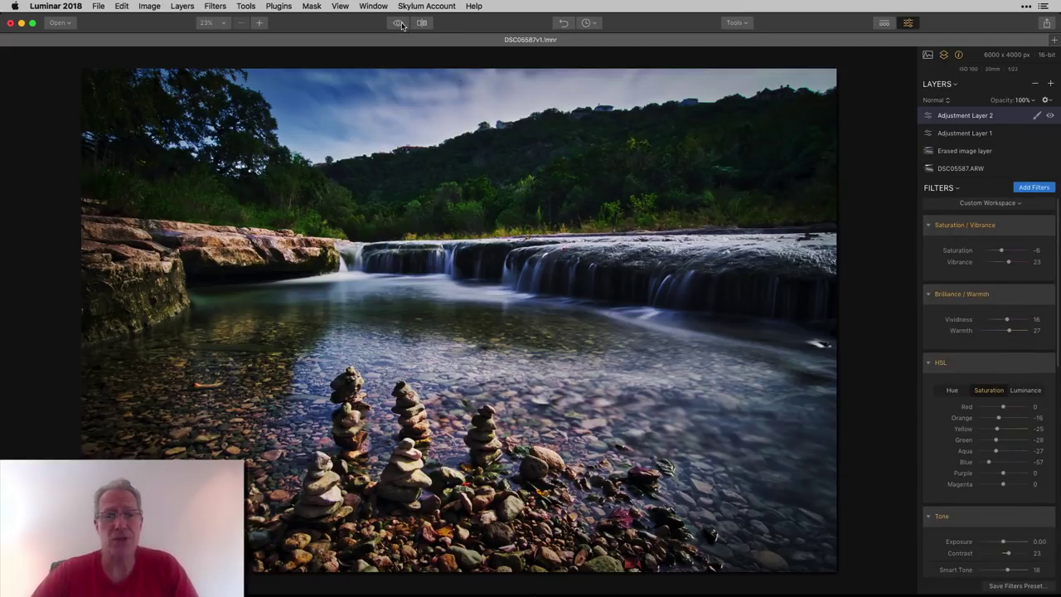
Step: Preview the unedited original waterfall photo, then return to the edited version
left_click(399, 23)
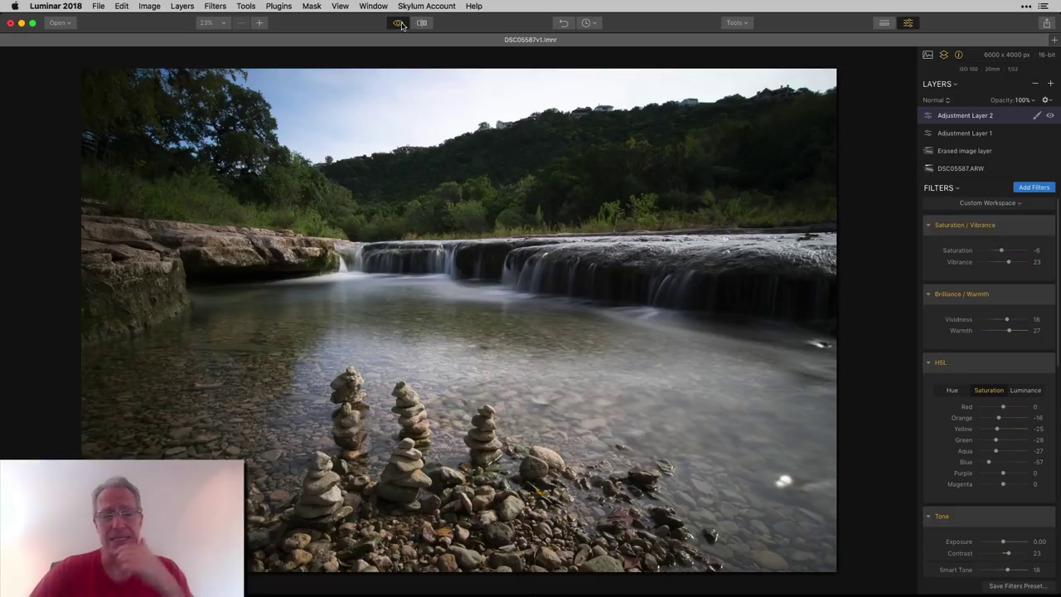
left_click(400, 23)
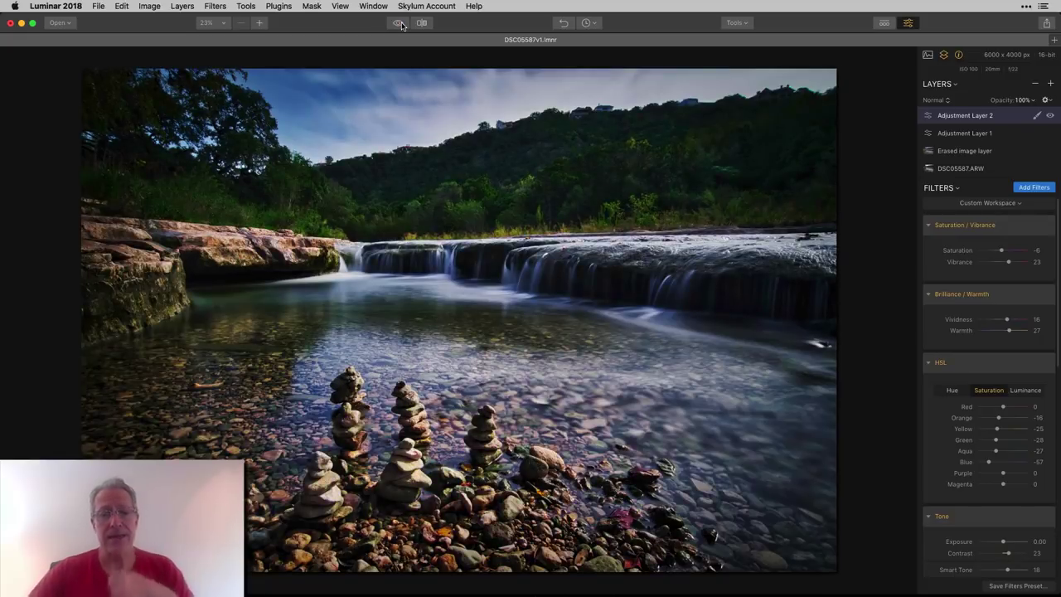
Step: Turn on the Before/After split view, slide the divider across the photo, then turn it off
left_click(421, 23)
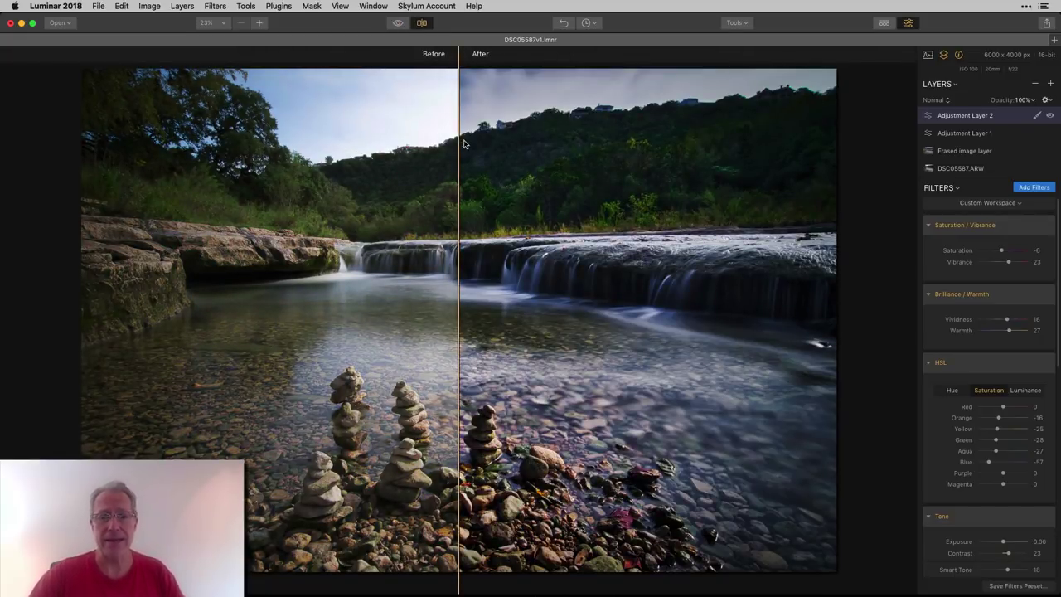
left_click_drag(457, 149, 407, 220)
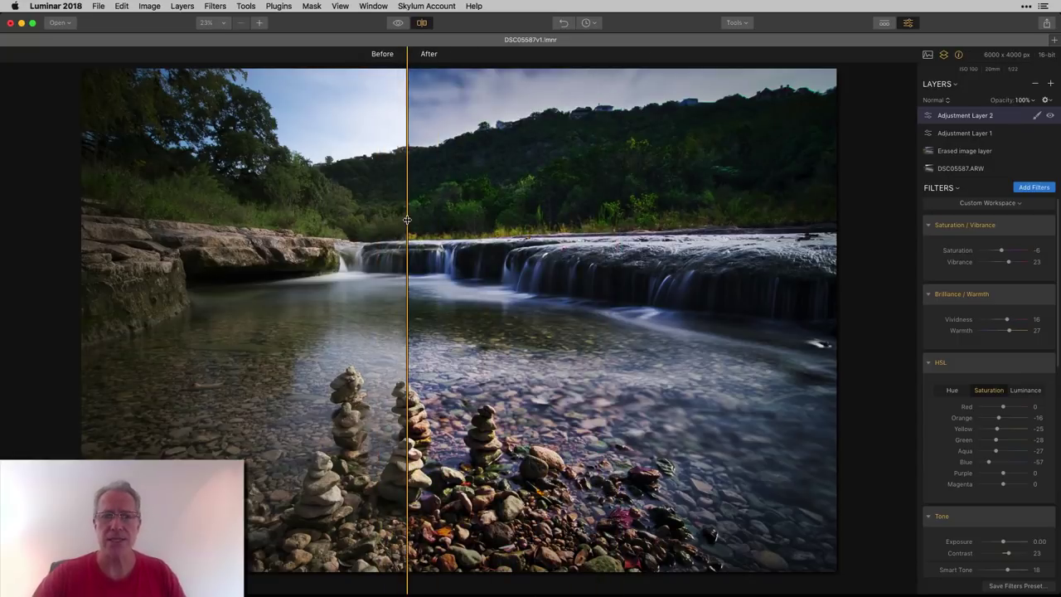
left_click(422, 23)
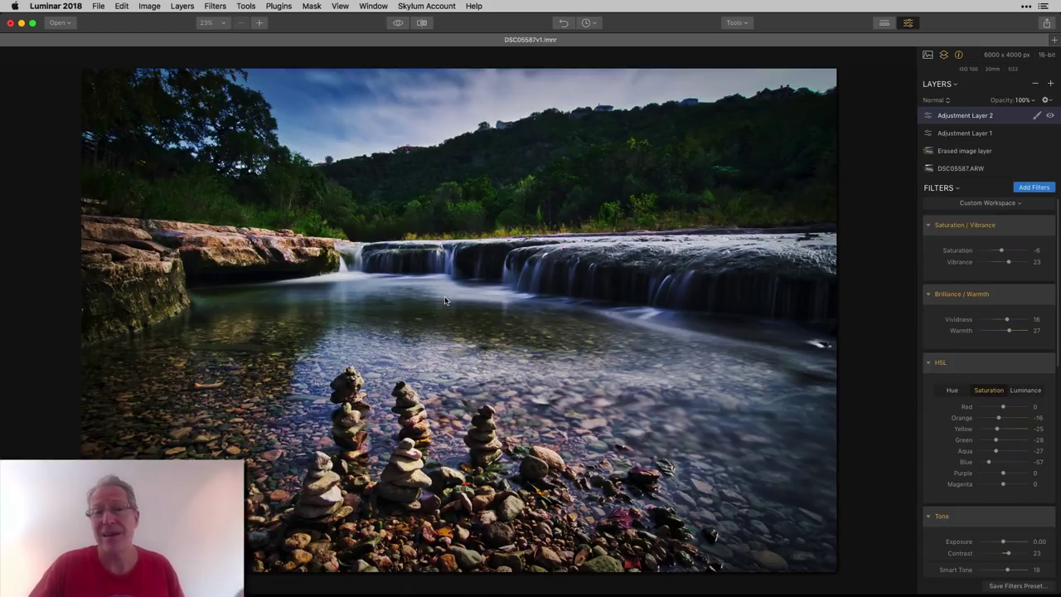
left_click(398, 24)
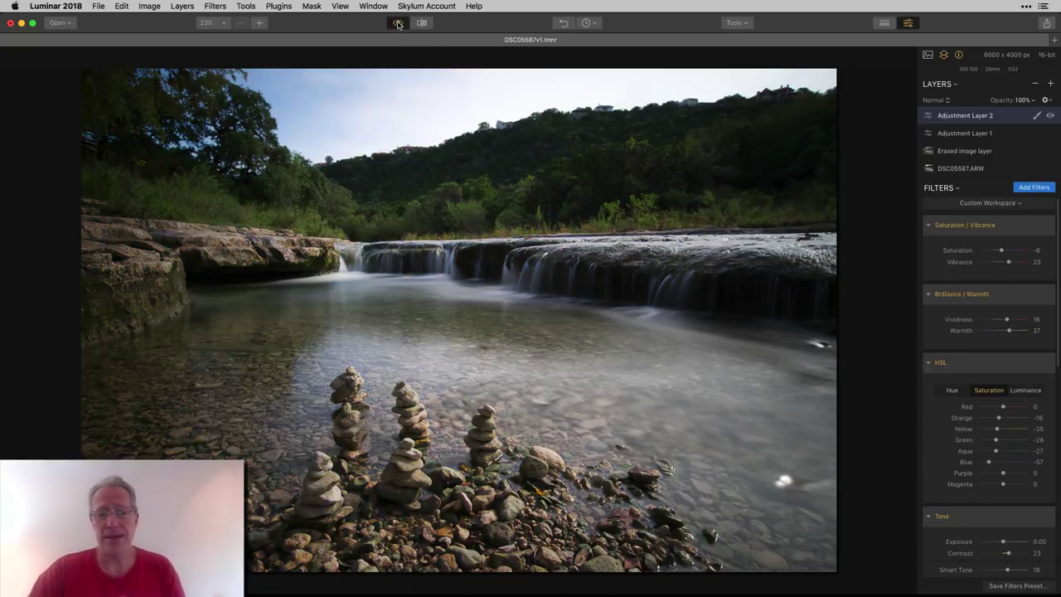
left_click(398, 24)
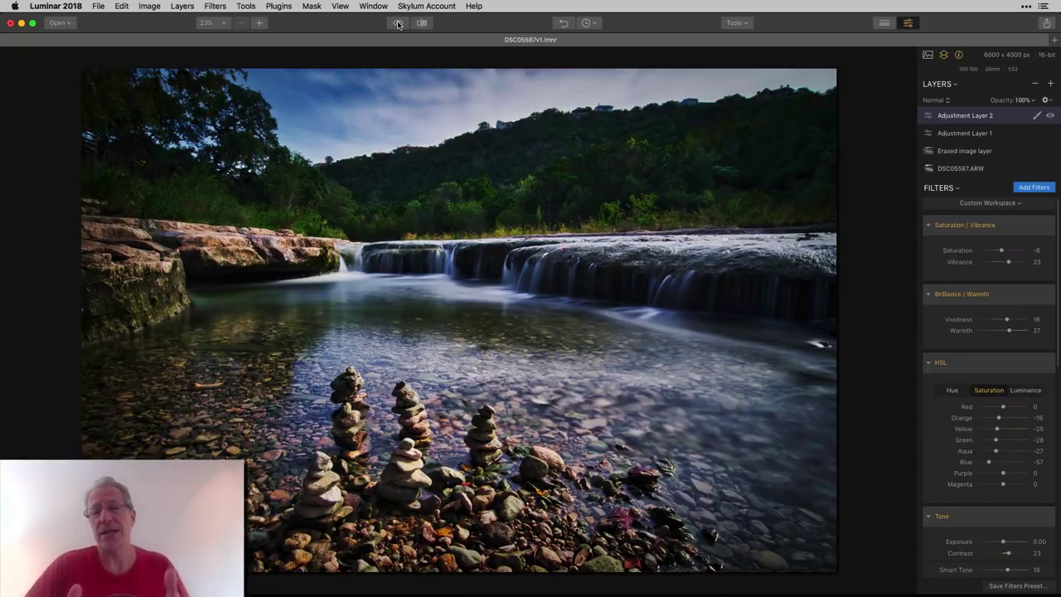